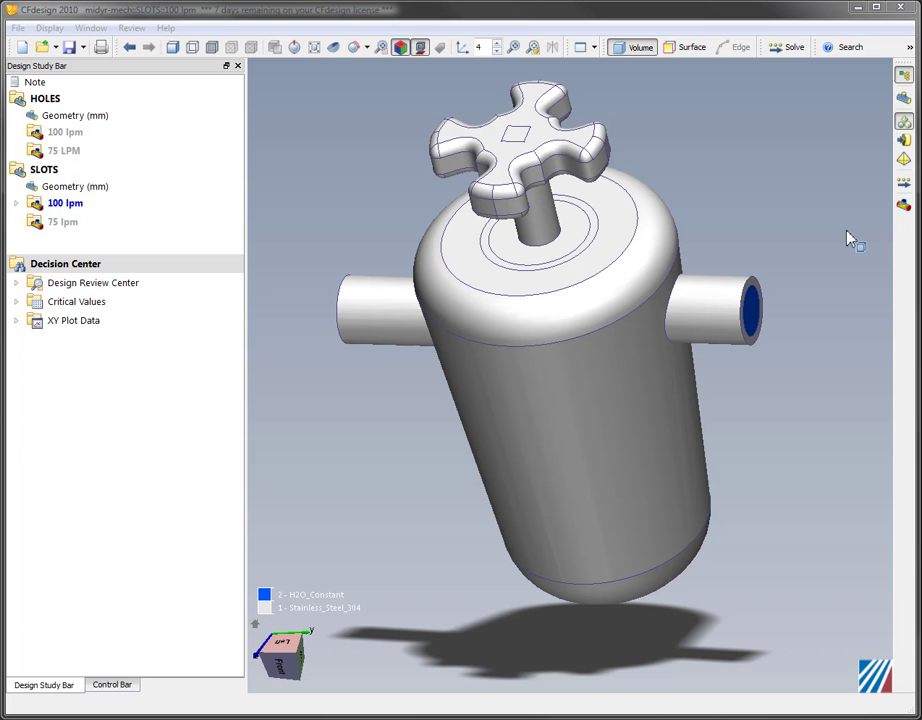
Step: Examine the valve model from several sides, including the slotted inner cylinder, and the SLOTS design with its 100 lpm and 75 lpm scenarios
middle_drag(665, 298, 484, 233)
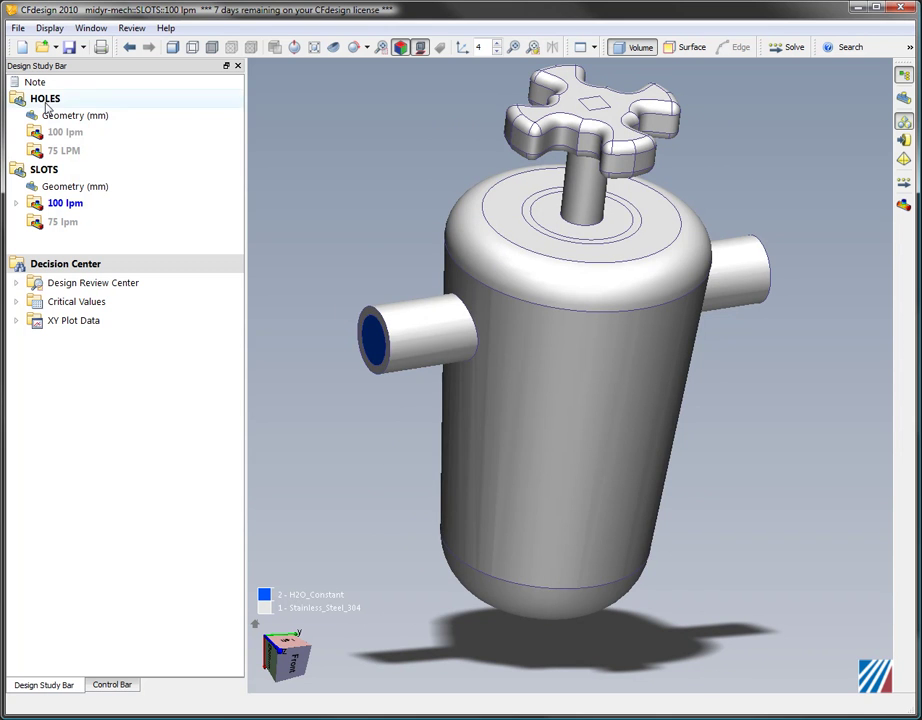
click(44, 169)
middle_drag(632, 436, 547, 402)
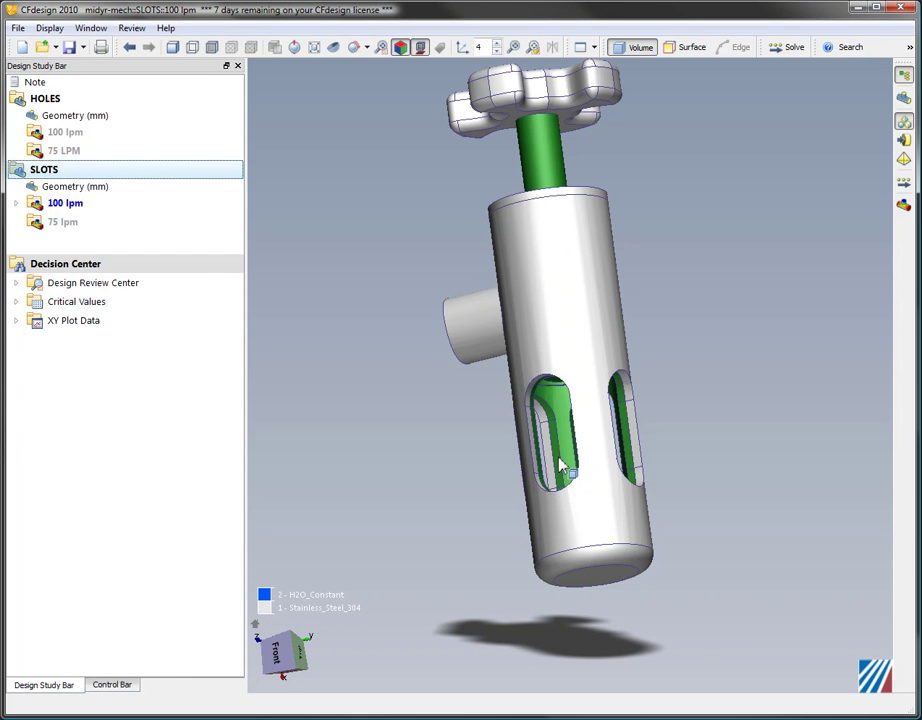
mouse_move(562, 466)
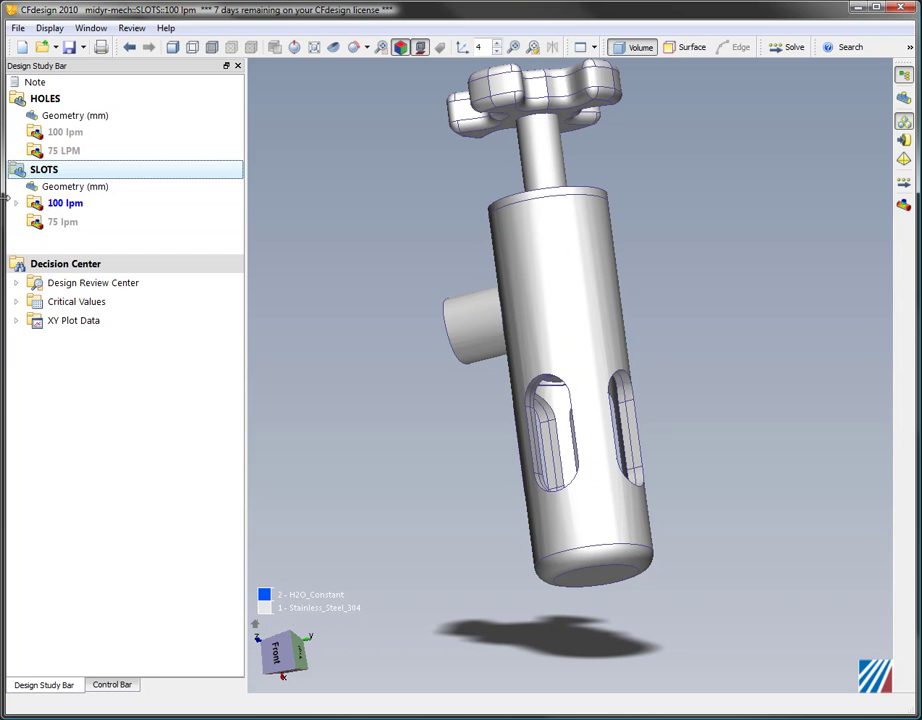
click(74, 207)
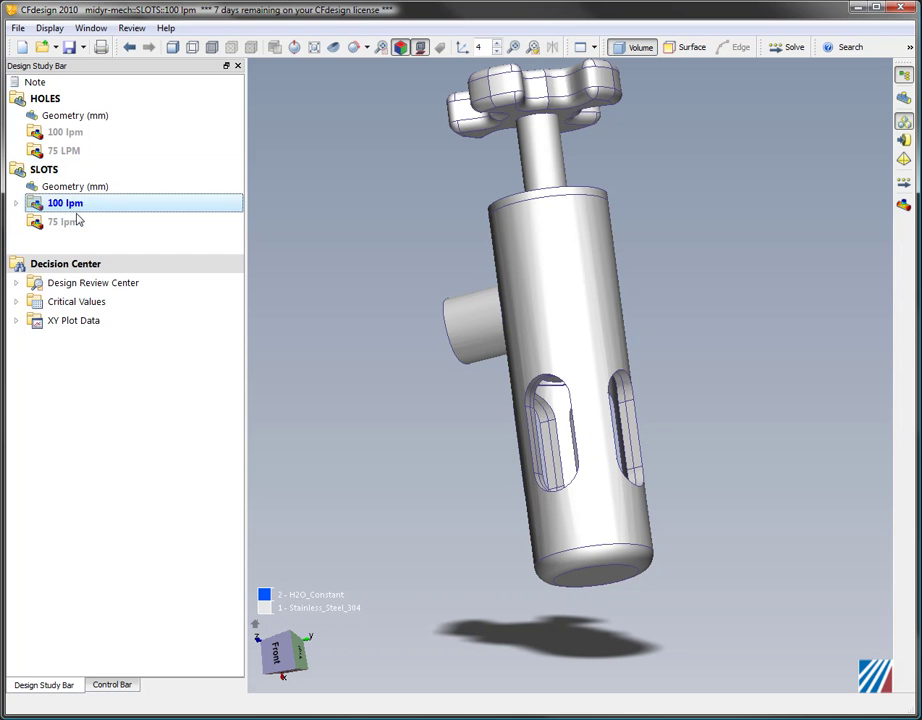
click(71, 224)
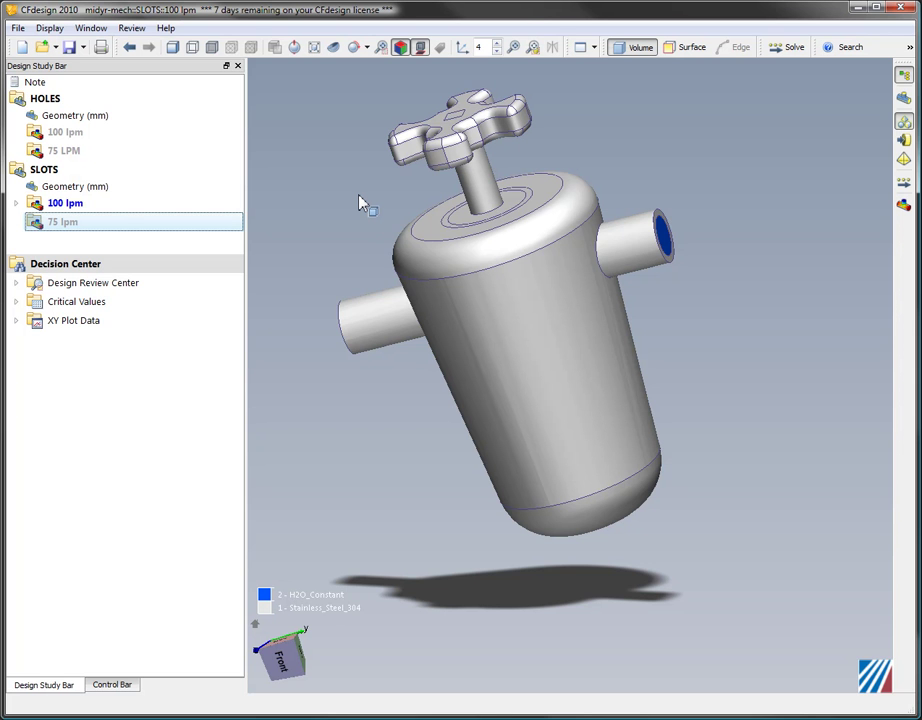
middle_drag(397, 181, 405, 235)
middle_drag(300, 208, 354, 251)
scroll(354, 251, up, 1)
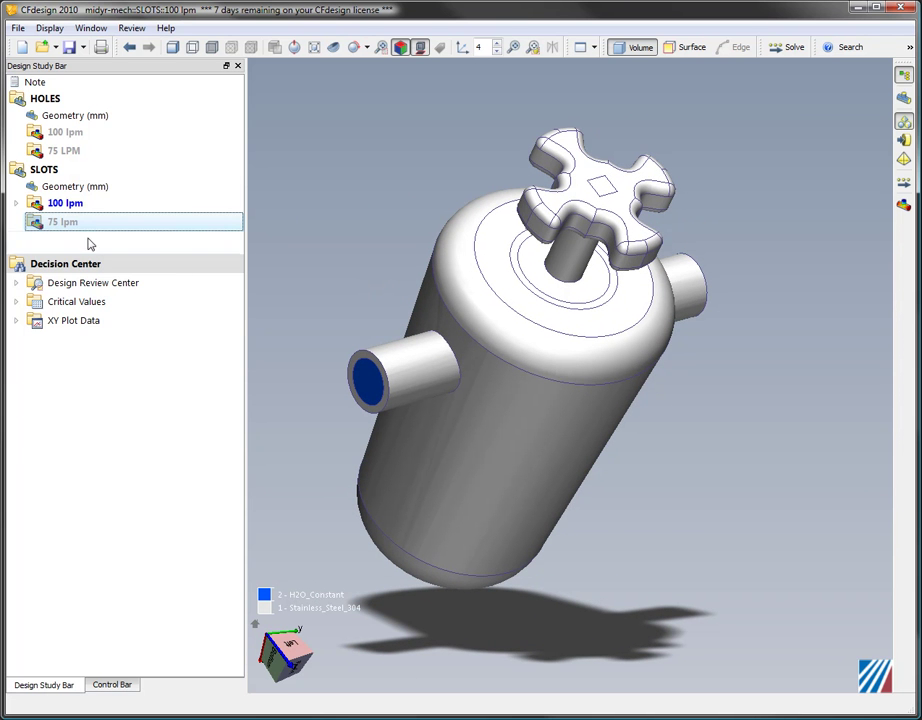
Step: Inspect the material assigned to the outer housing in the SLOTS 100 lpm scenario and close its settings without changes
click(16, 204)
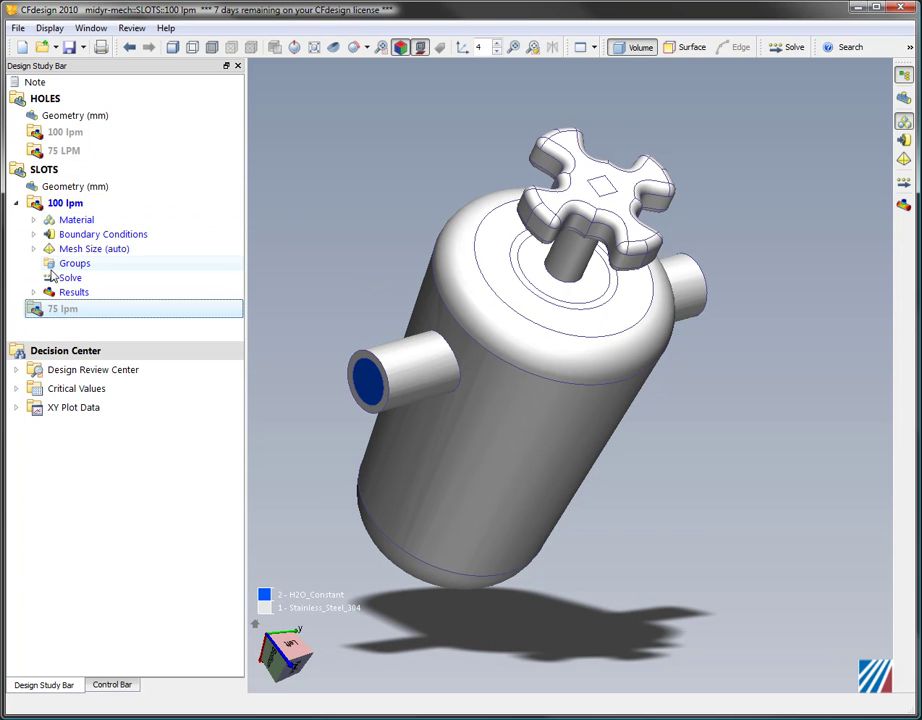
click(60, 220)
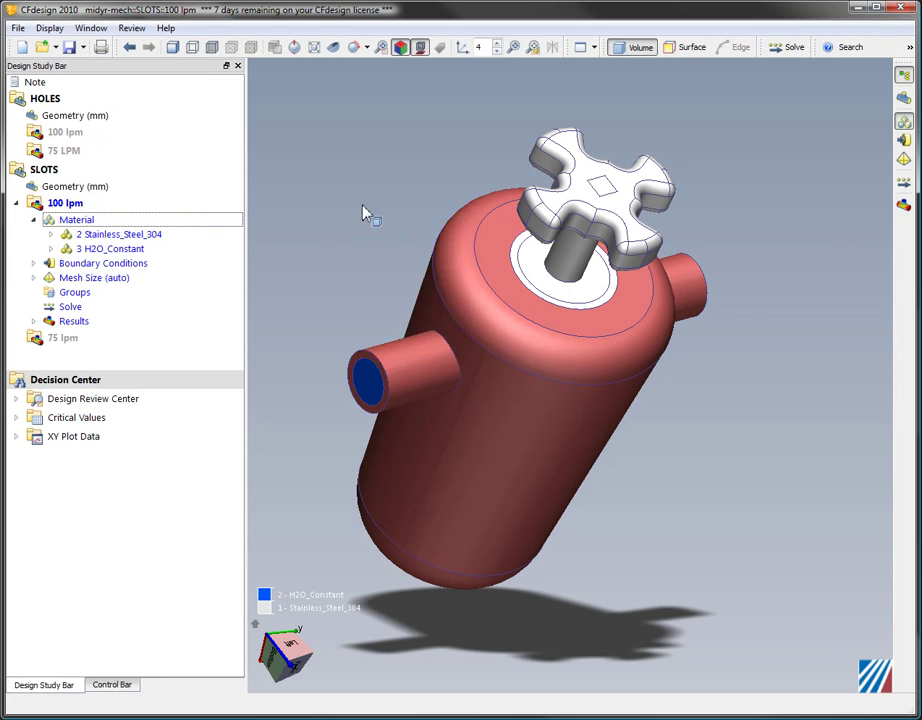
right_click(366, 210)
click(454, 293)
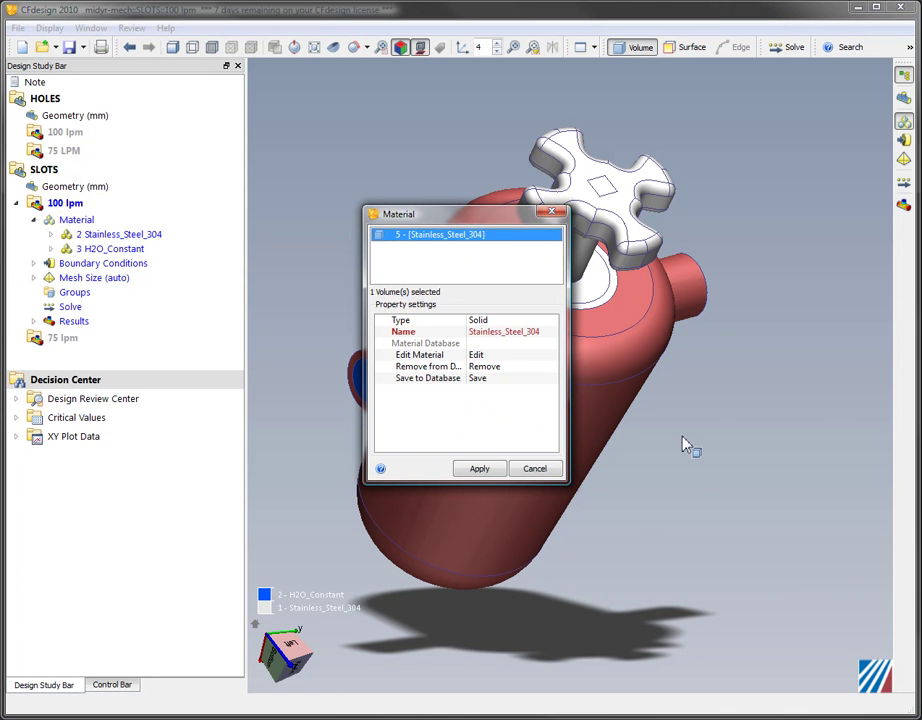
click(535, 469)
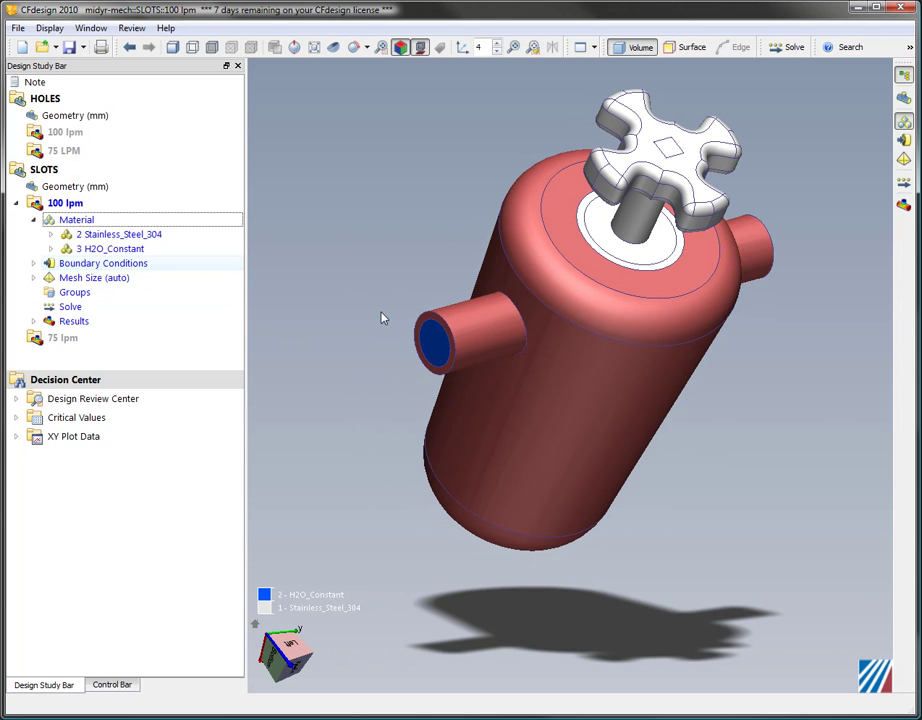
Step: Inspect the volume flow rate boundary condition on the inlet face of the SLOTS 100 lpm scenario and close its settings without changes
drag(366, 236, 511, 435)
click(510, 401)
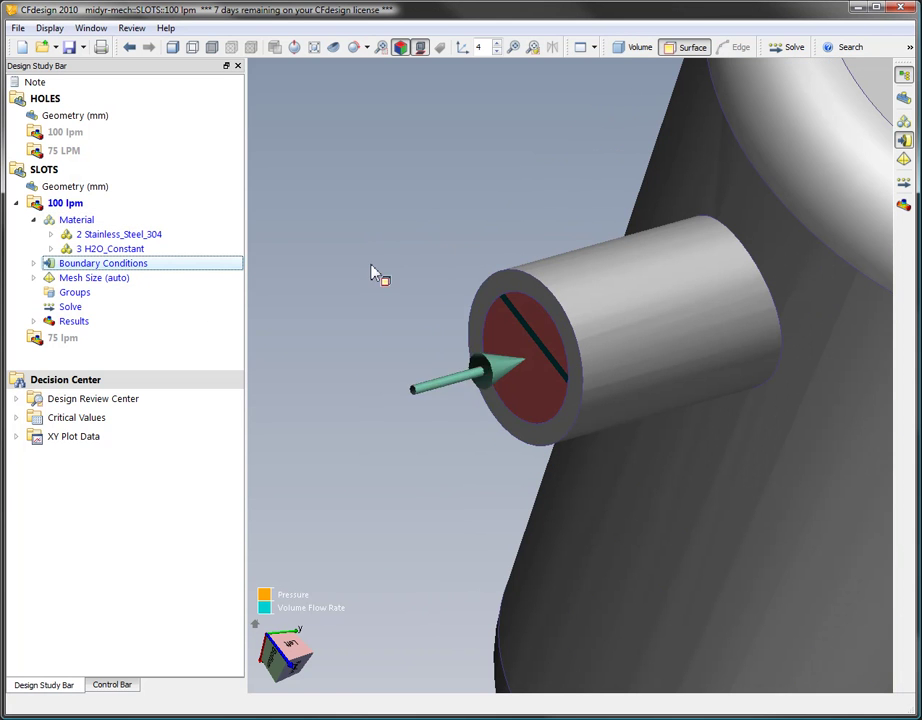
right_click(373, 267)
click(412, 352)
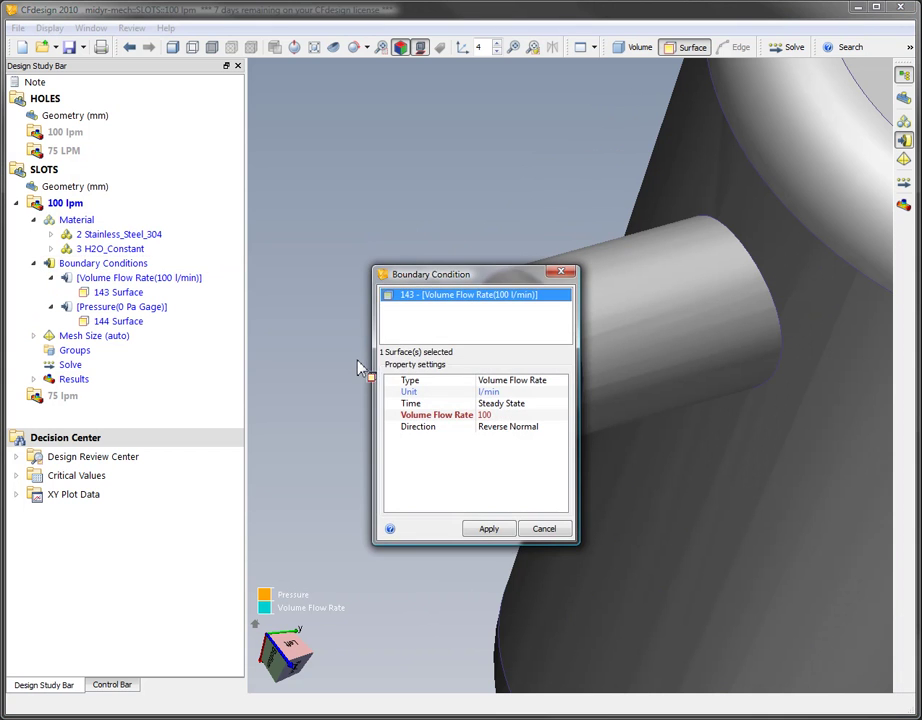
click(543, 530)
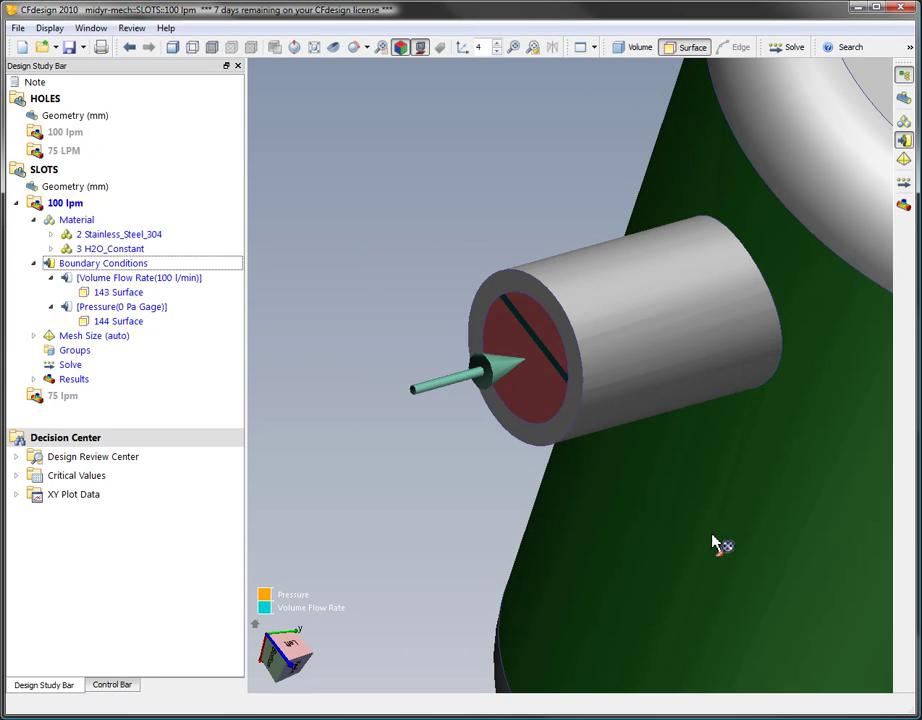
Step: Review the commands available for the 100 lpm scenario and for the SLOTS design, such as Clone, without applying any
scroll(716, 383, down, 2)
middle_drag(745, 379, 531, 400)
scroll(510, 270, down, 3)
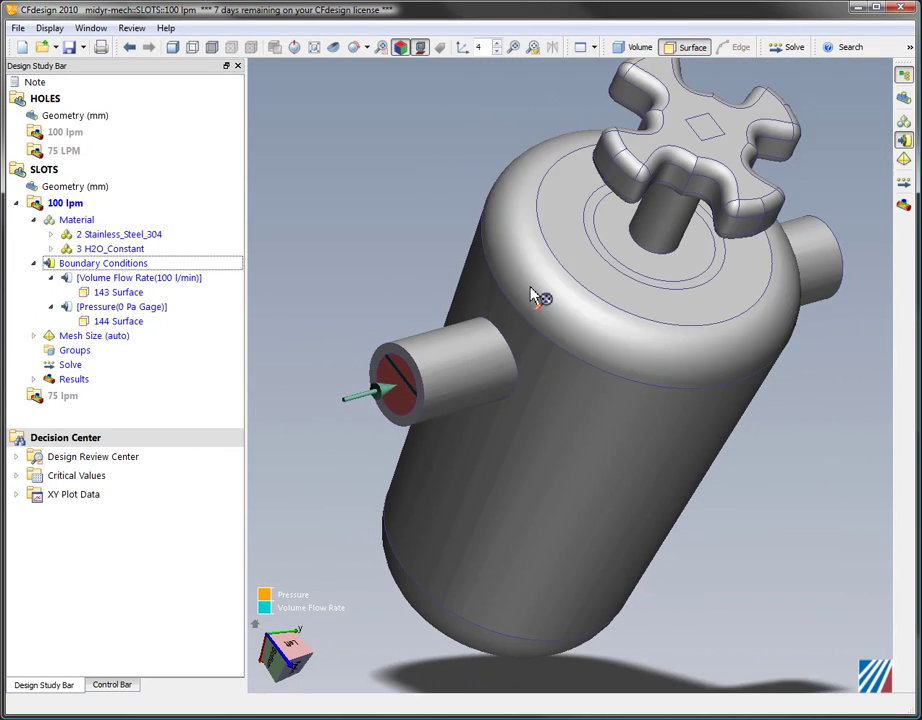
right_click(70, 203)
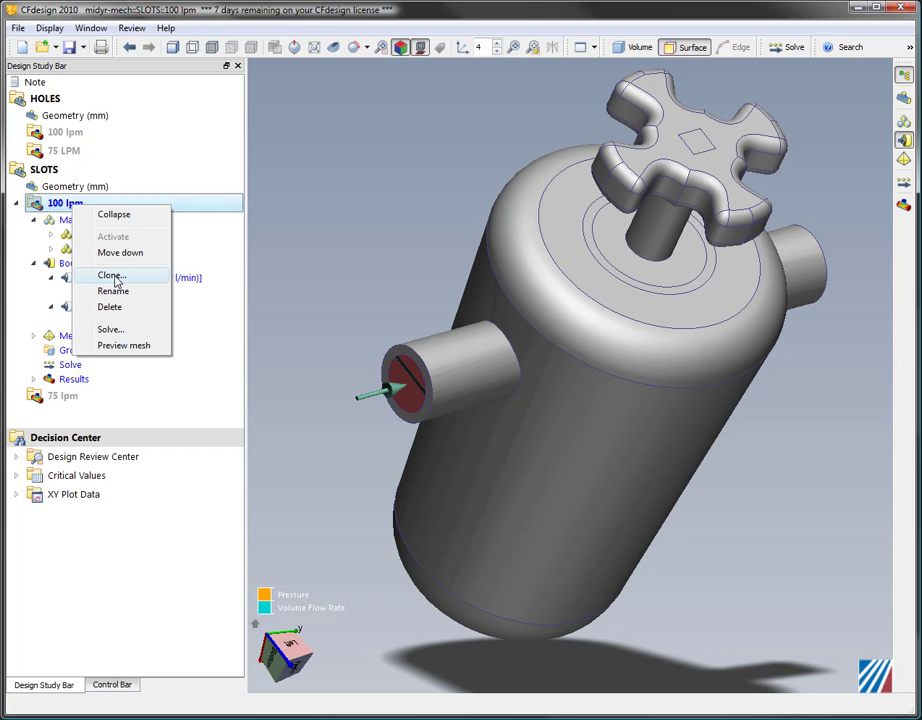
click(336, 191)
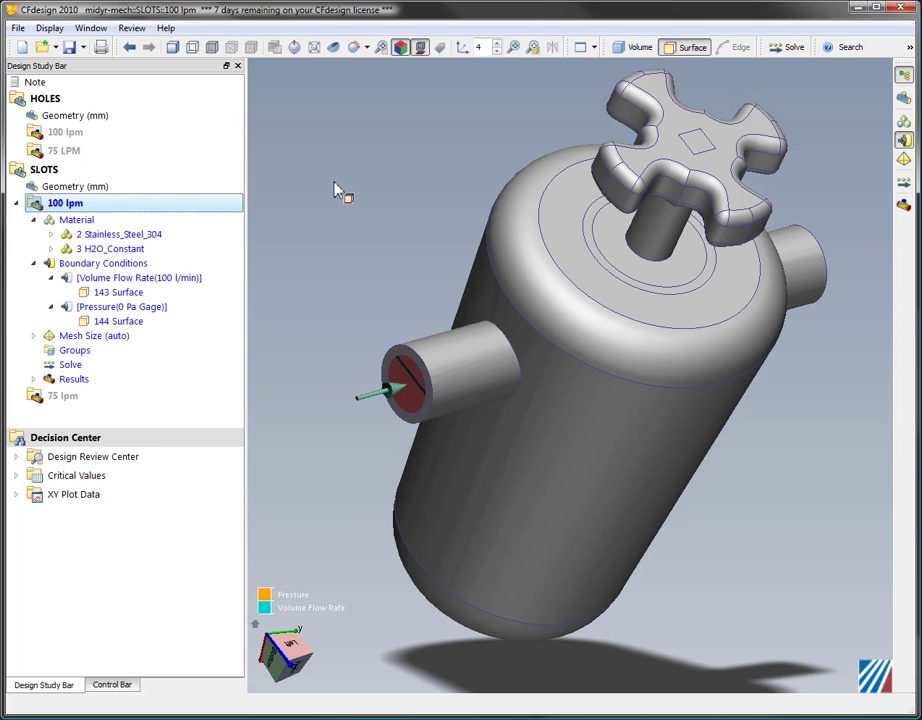
click(43, 175)
right_click(43, 178)
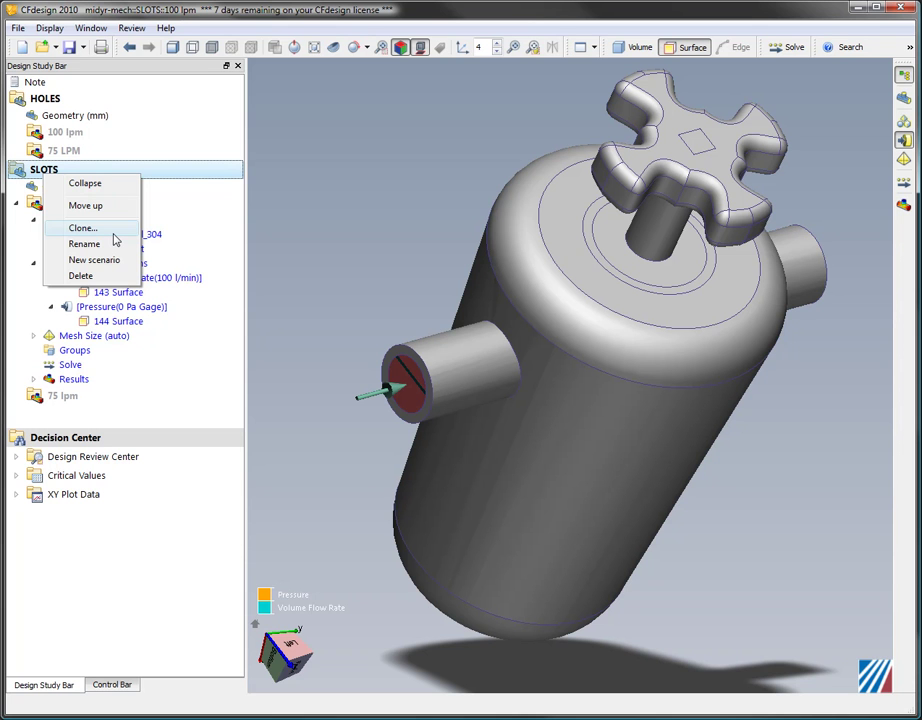
click(375, 206)
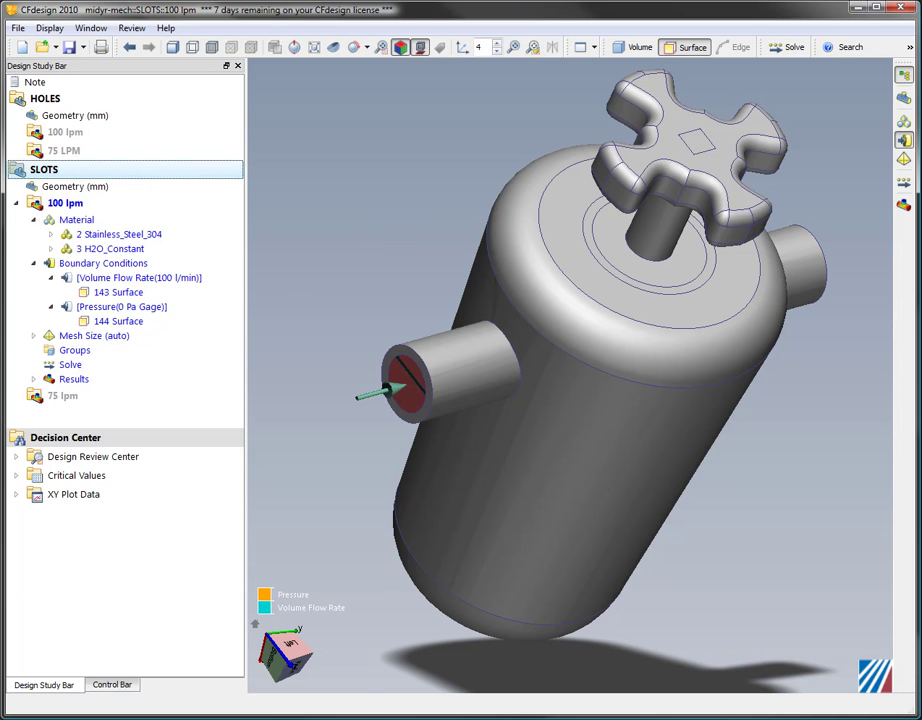
Step: Display the results of the SLOTS 100 lpm scenario and bring up the controls for its result planes
click(71, 381)
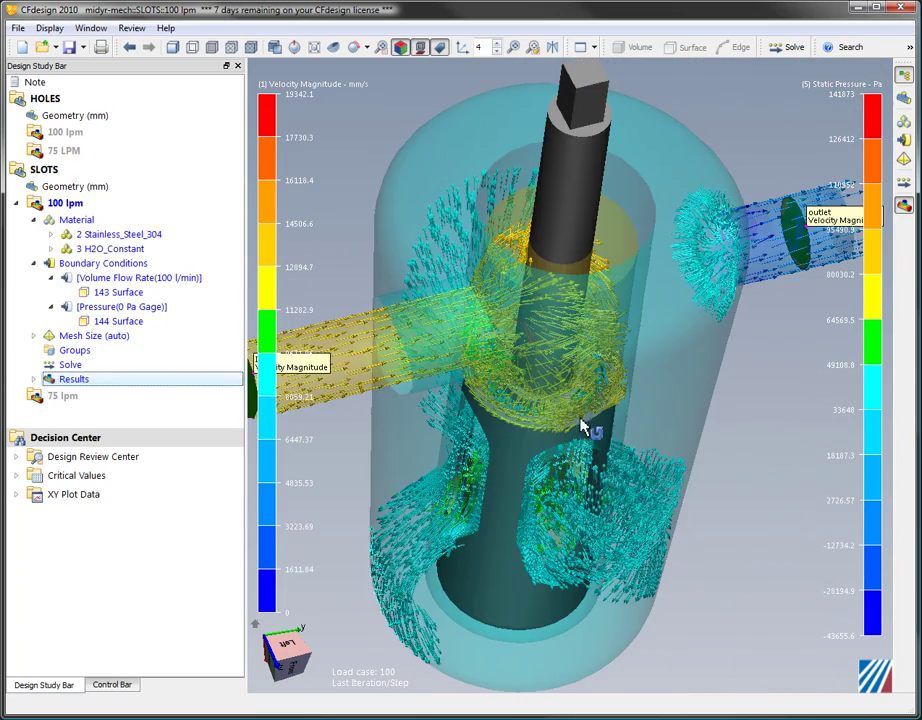
click(112, 686)
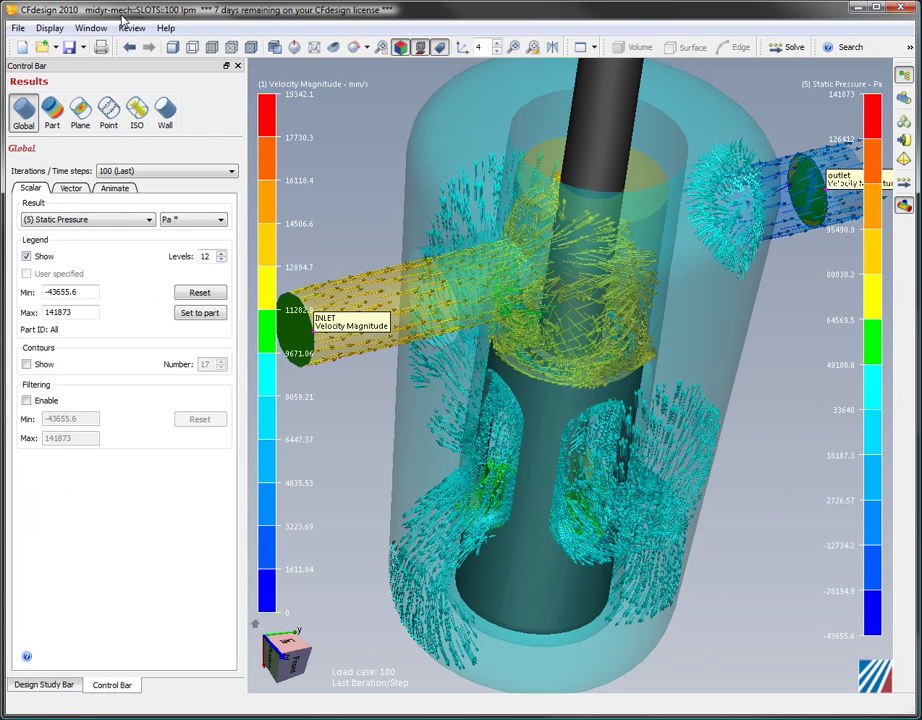
click(80, 110)
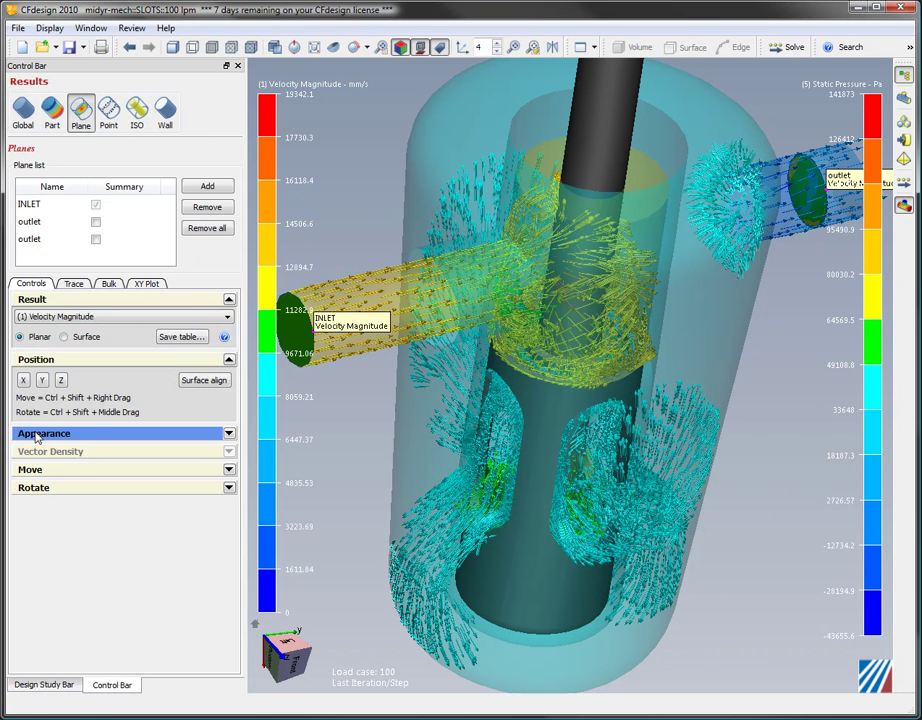
Step: Calculate the bulk pressure in bar on the INLET plane
click(104, 285)
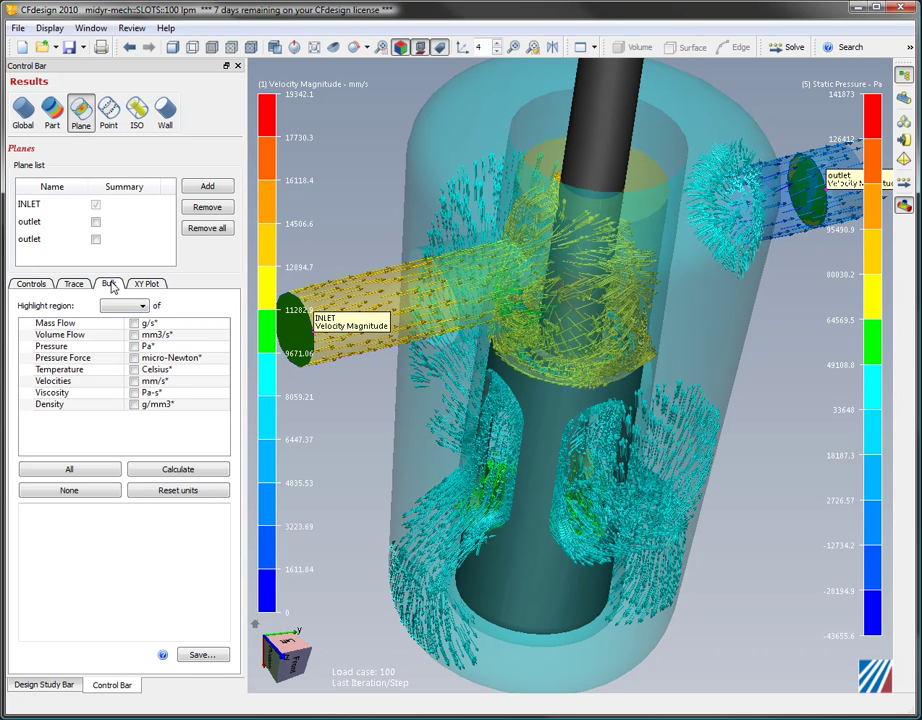
click(200, 346)
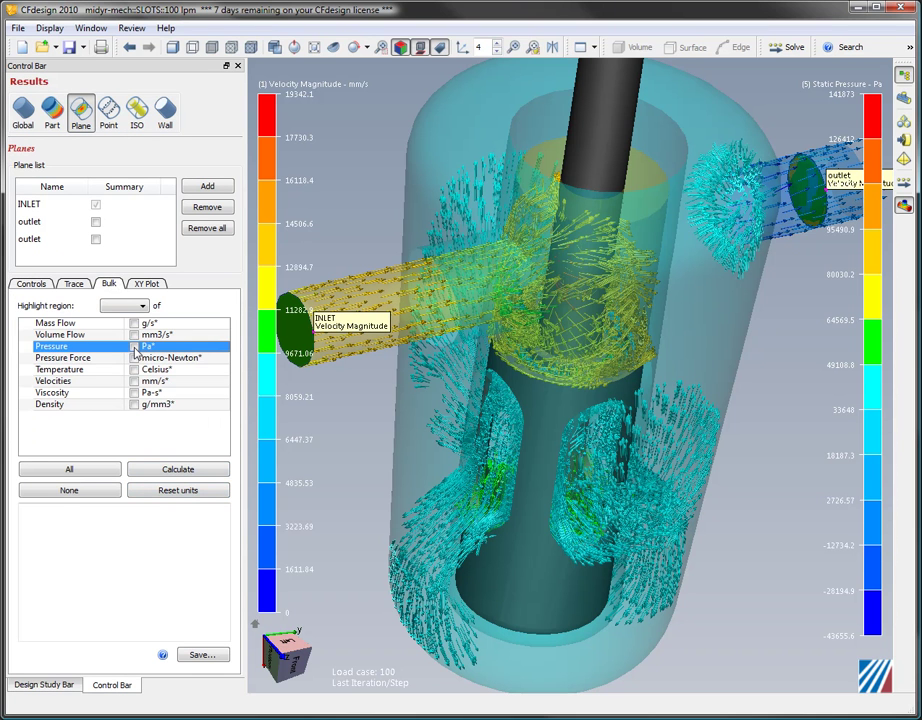
click(222, 348)
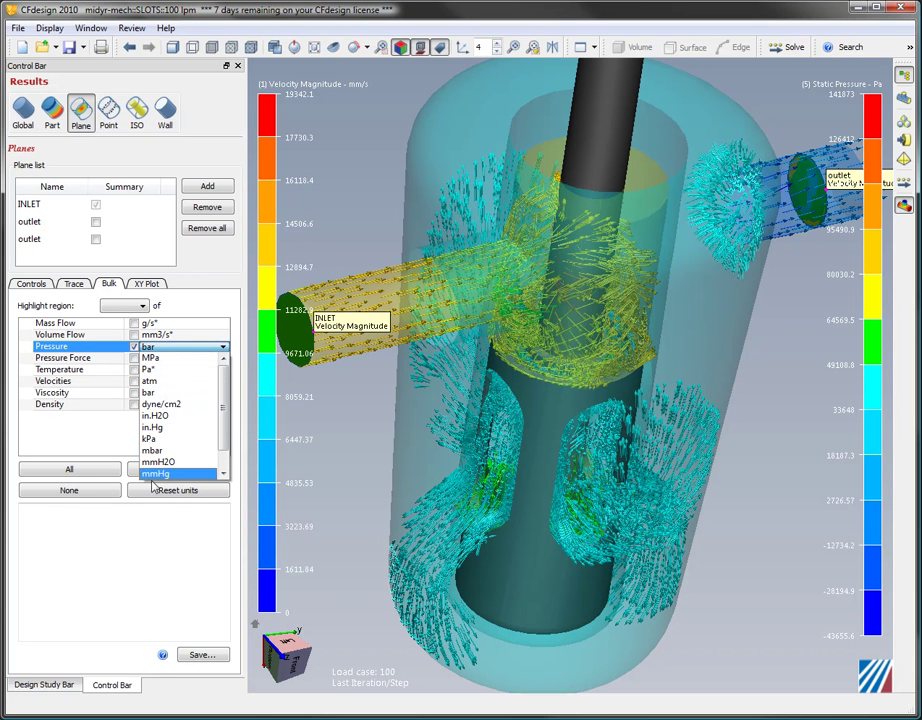
click(150, 392)
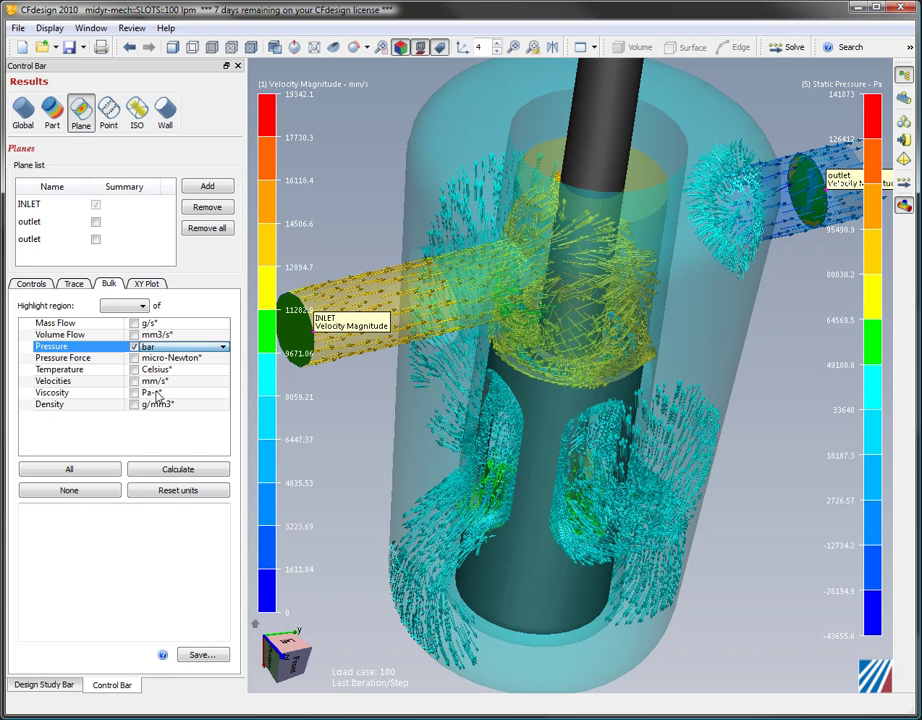
click(193, 472)
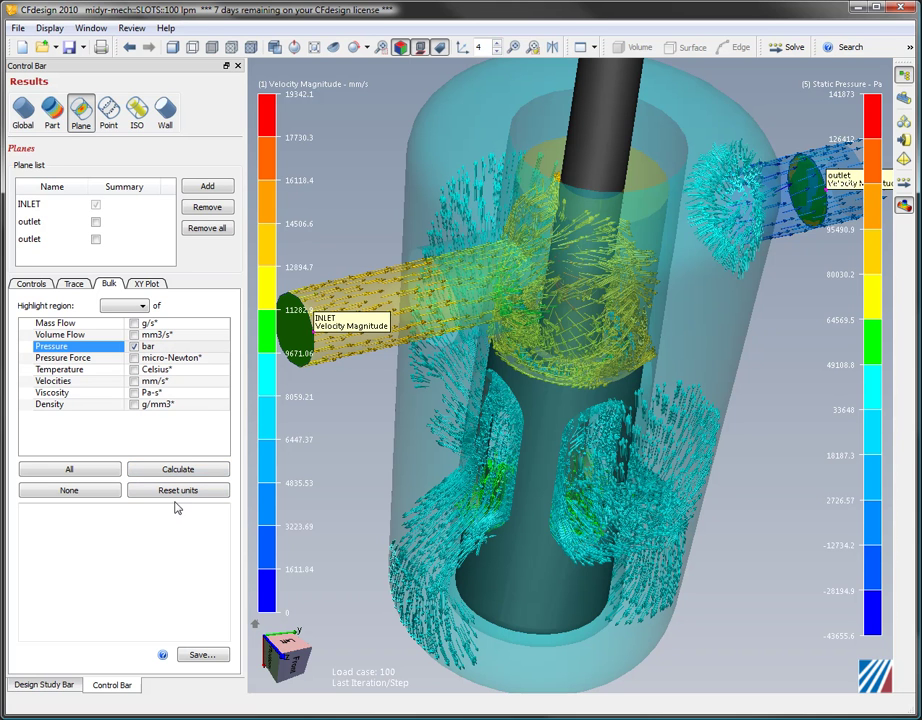
click(170, 466)
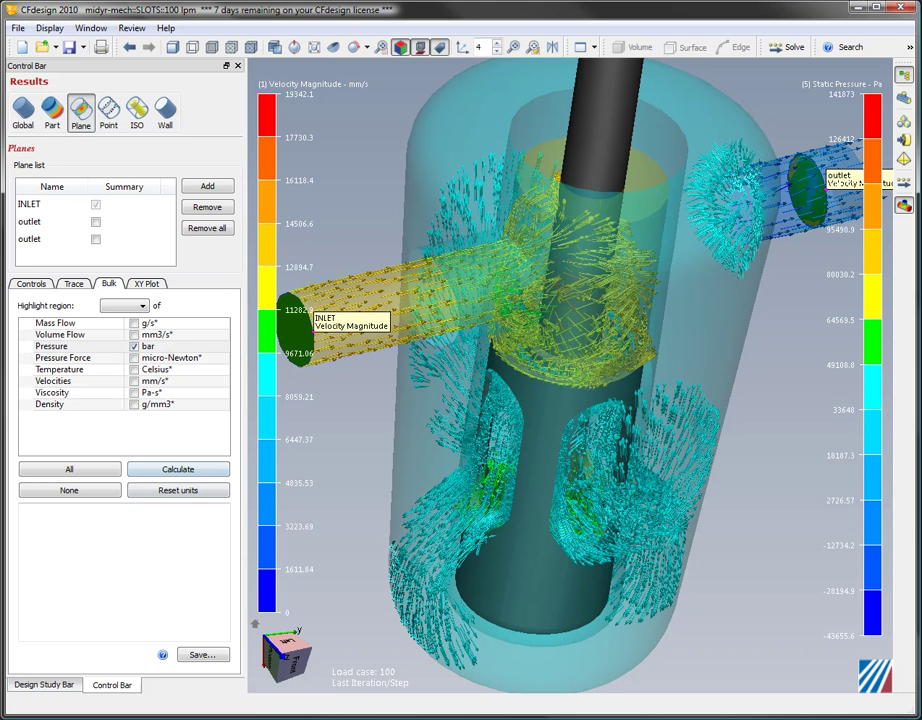
click(30, 205)
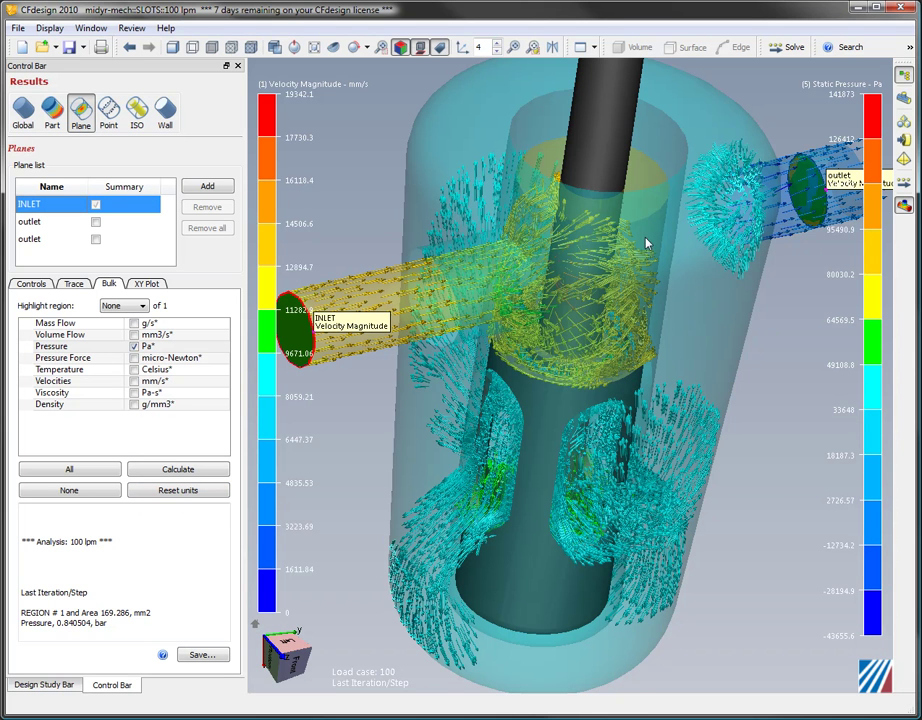
middle_drag(450, 451, 490, 455)
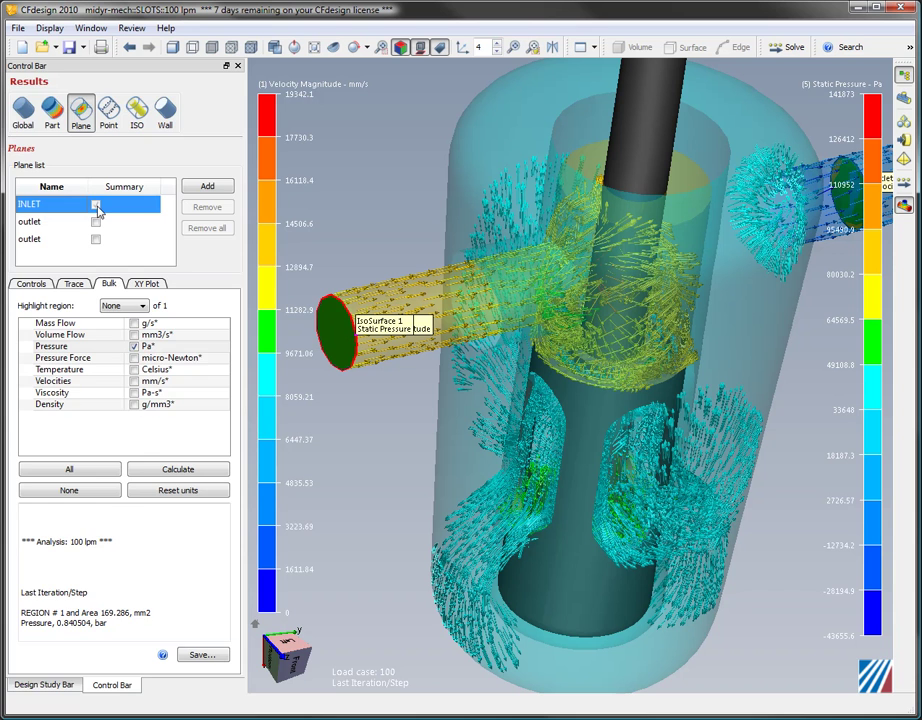
Step: Show the critical values of the INLET summary plane for all designs and scenarios in the Decision Center
click(42, 685)
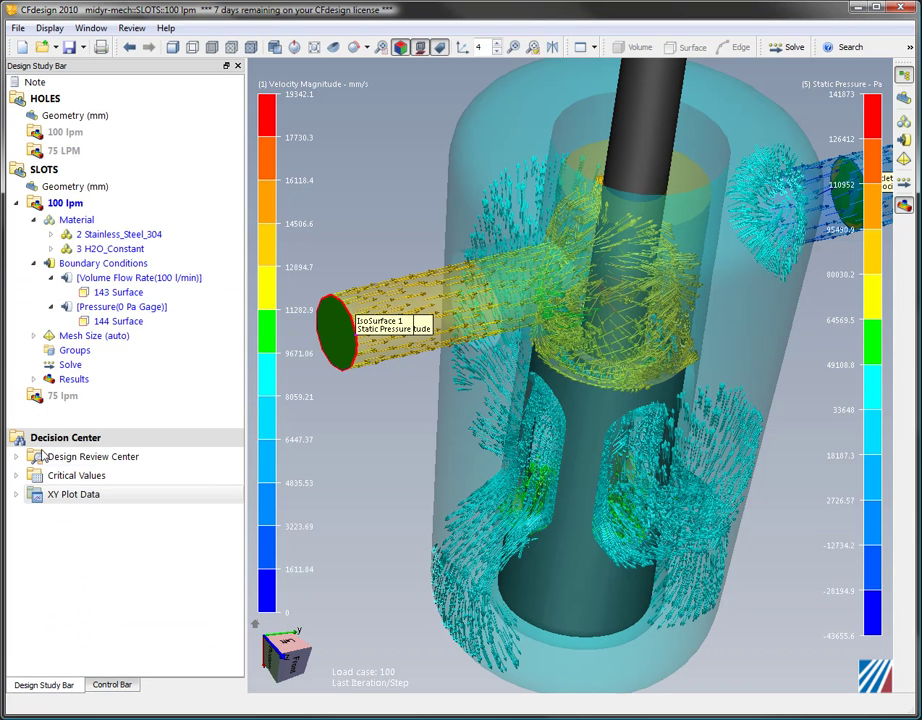
click(16, 476)
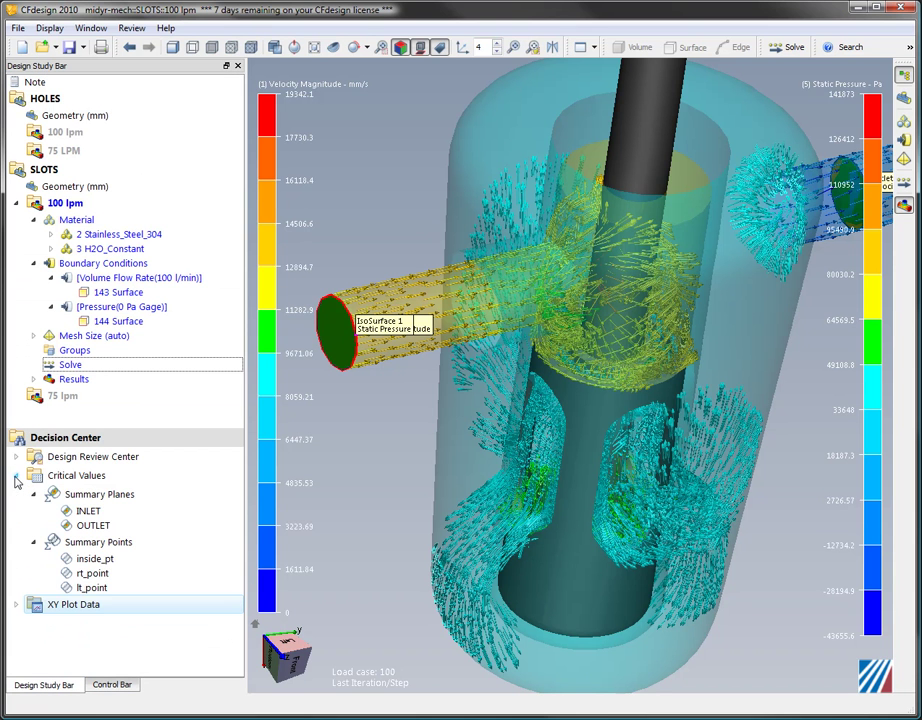
click(88, 511)
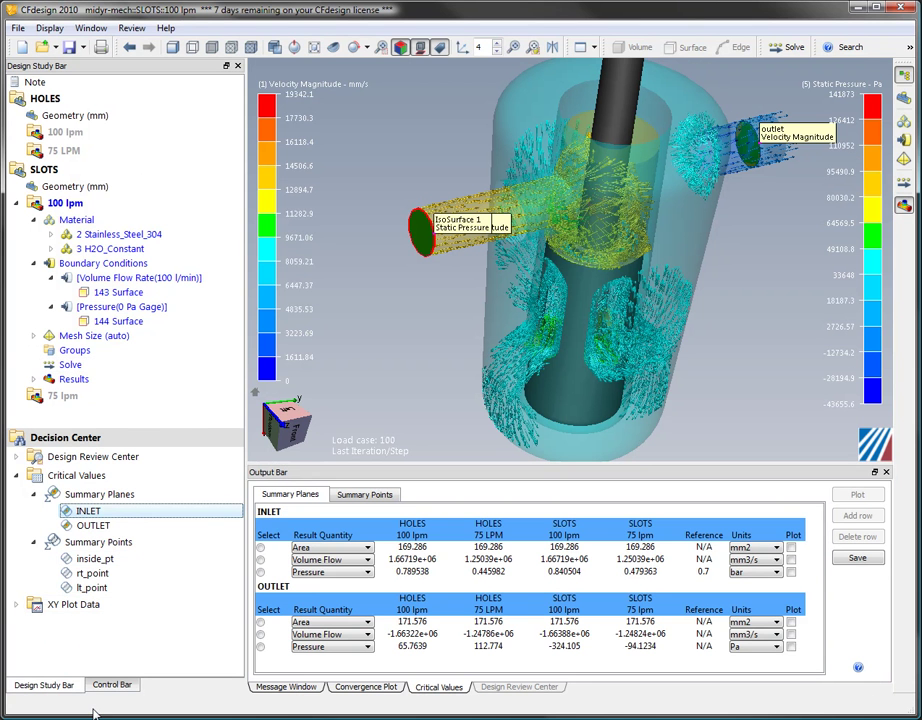
Step: Plot the INLET pressure in bar for all scenarios against the reference value
click(367, 574)
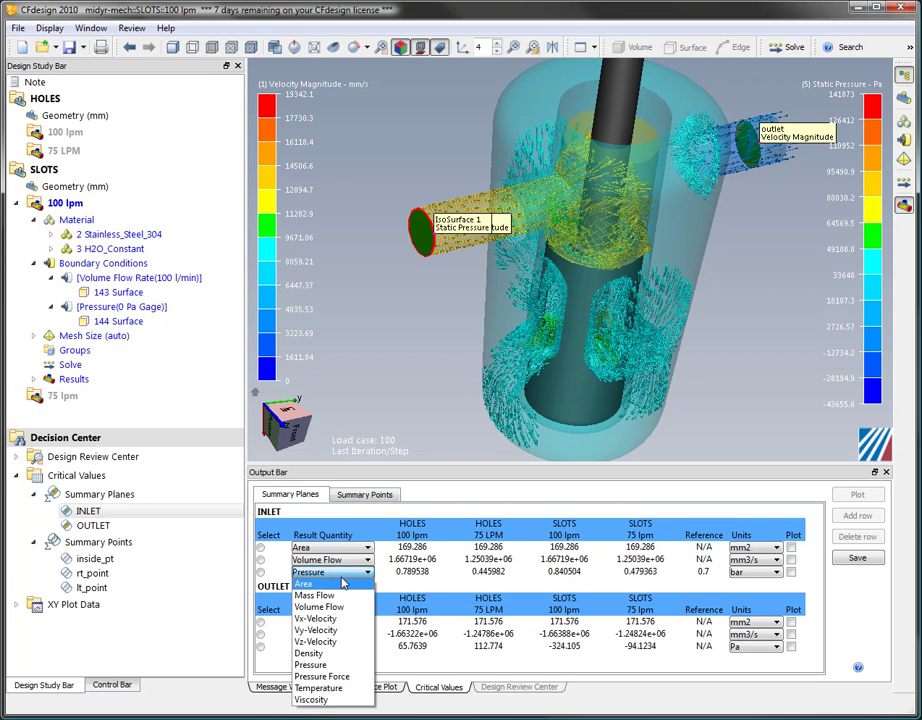
click(348, 573)
click(791, 573)
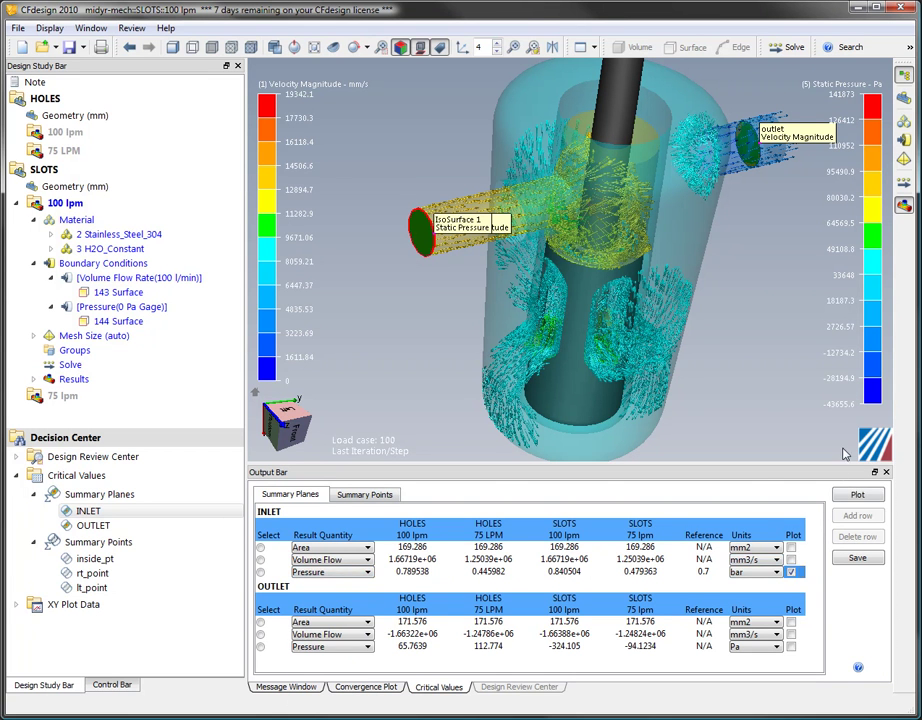
click(856, 494)
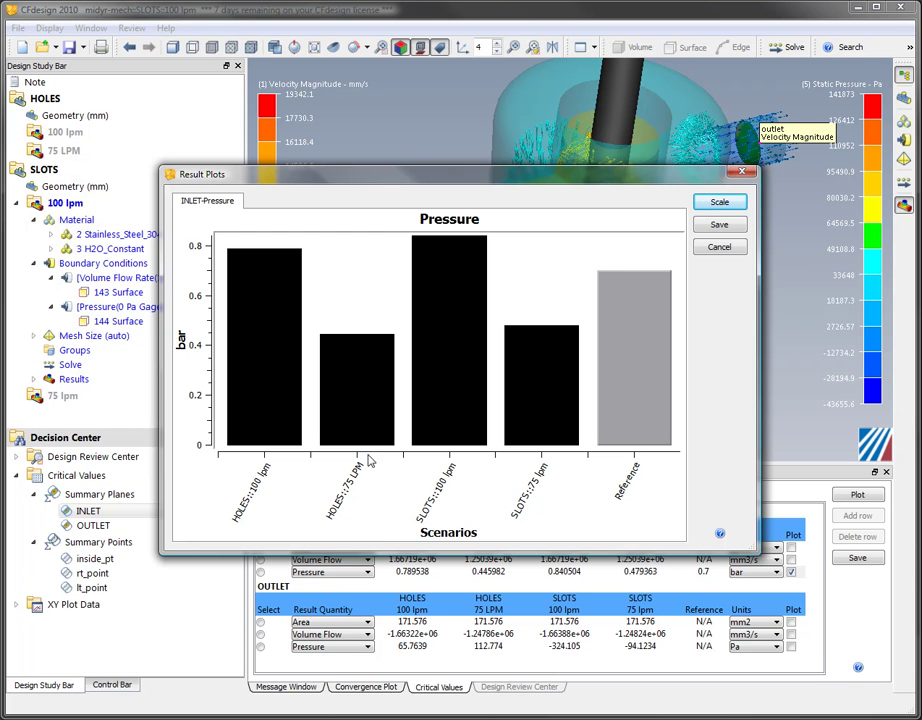
Step: Plot the static pressure and velocity magnitude of the inside_pt summary point for all scenarios and view both charts
click(719, 247)
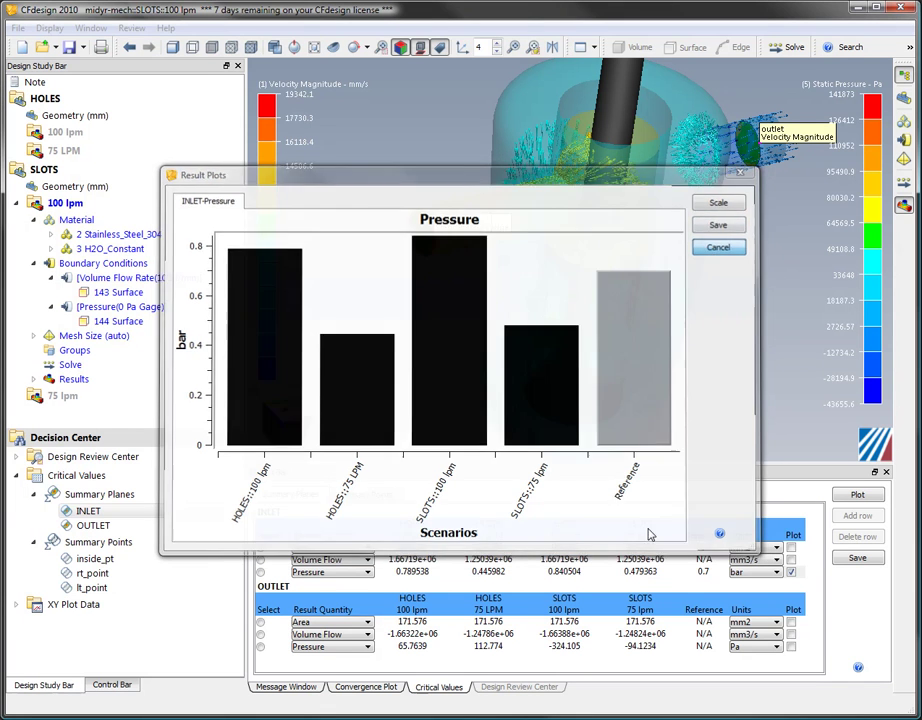
click(364, 495)
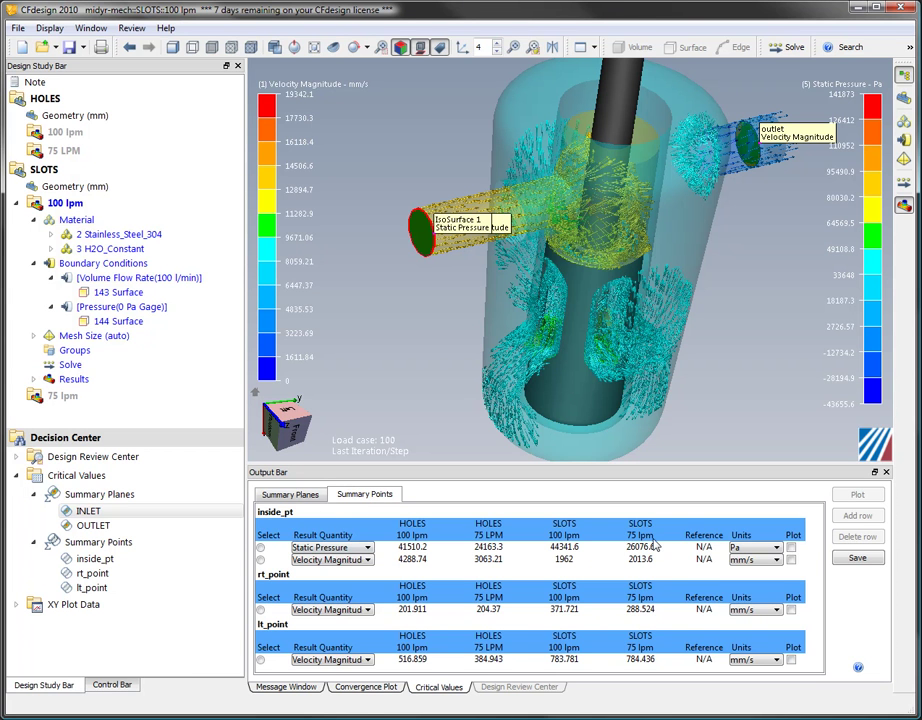
click(791, 547)
click(791, 560)
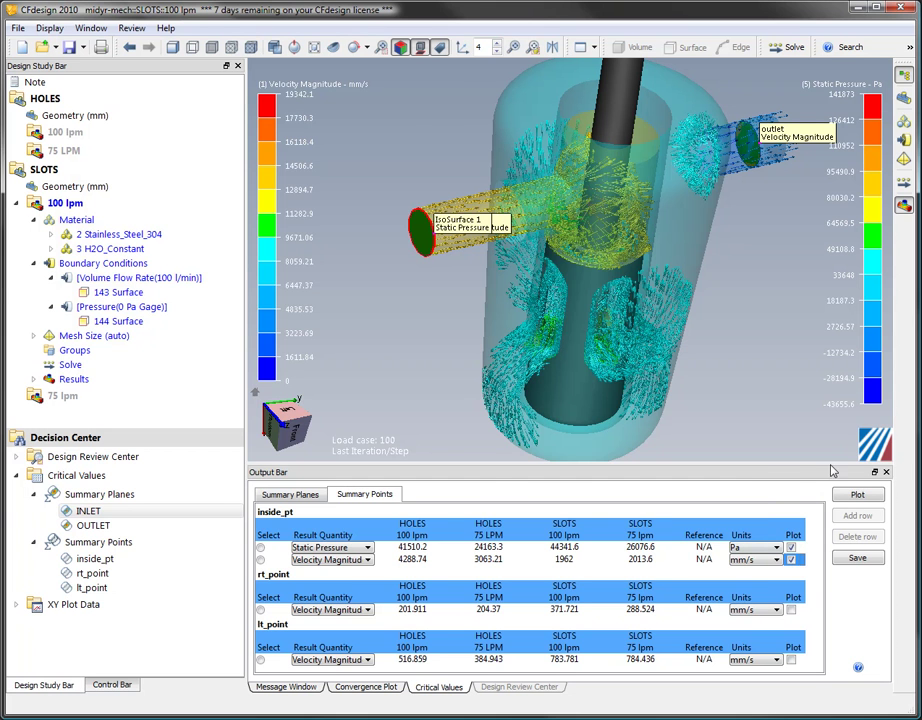
click(857, 494)
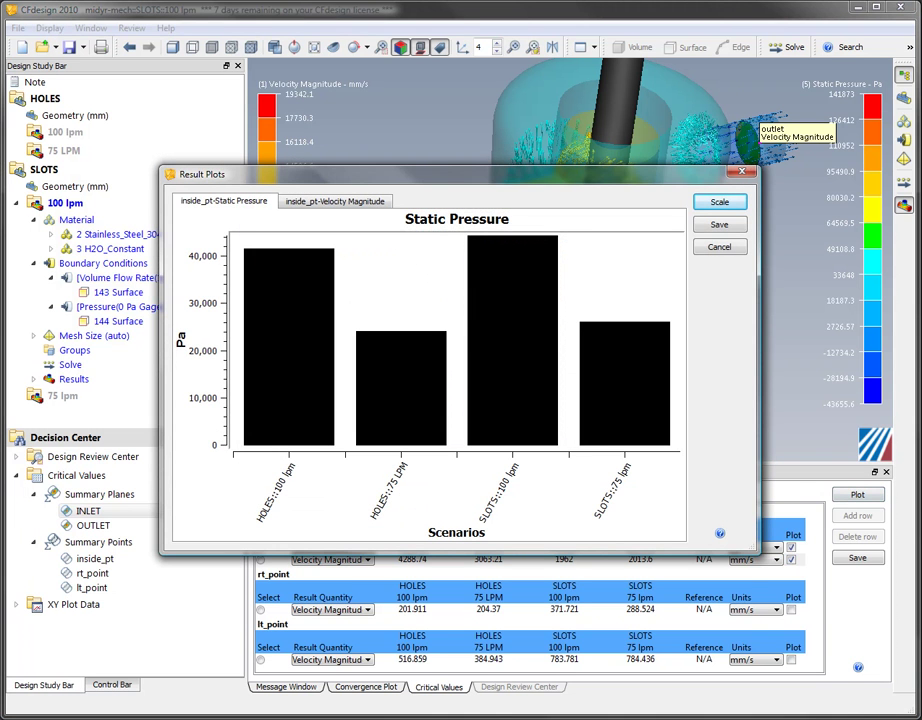
click(360, 204)
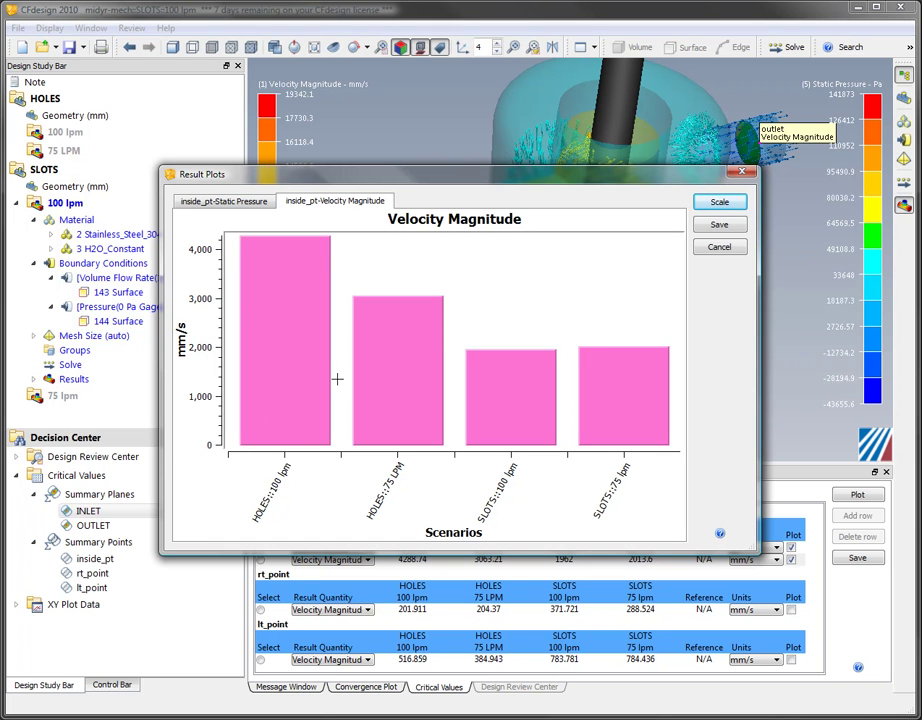
click(719, 246)
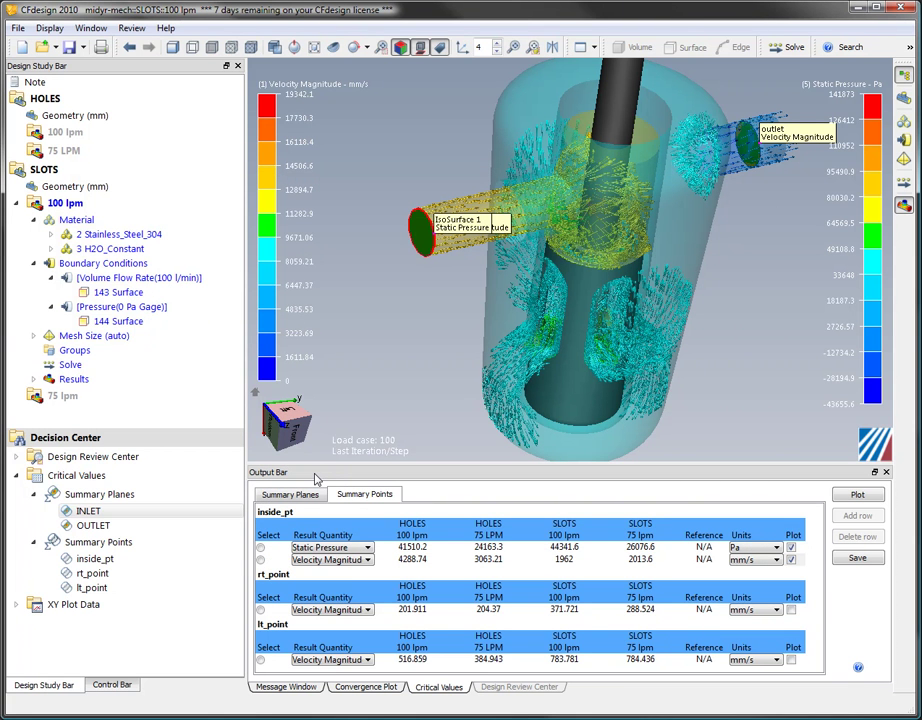
Step: Display Image 1 of the HOLES 100 lpm scenario from the Design Review Center and inspect the valve from its outlet side
click(17, 459)
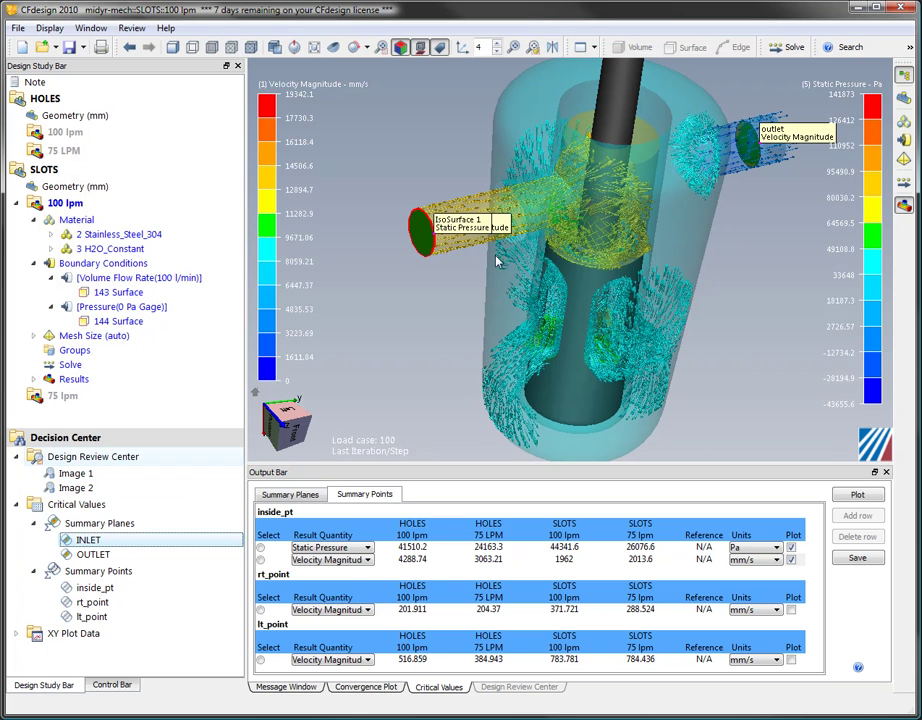
click(76, 473)
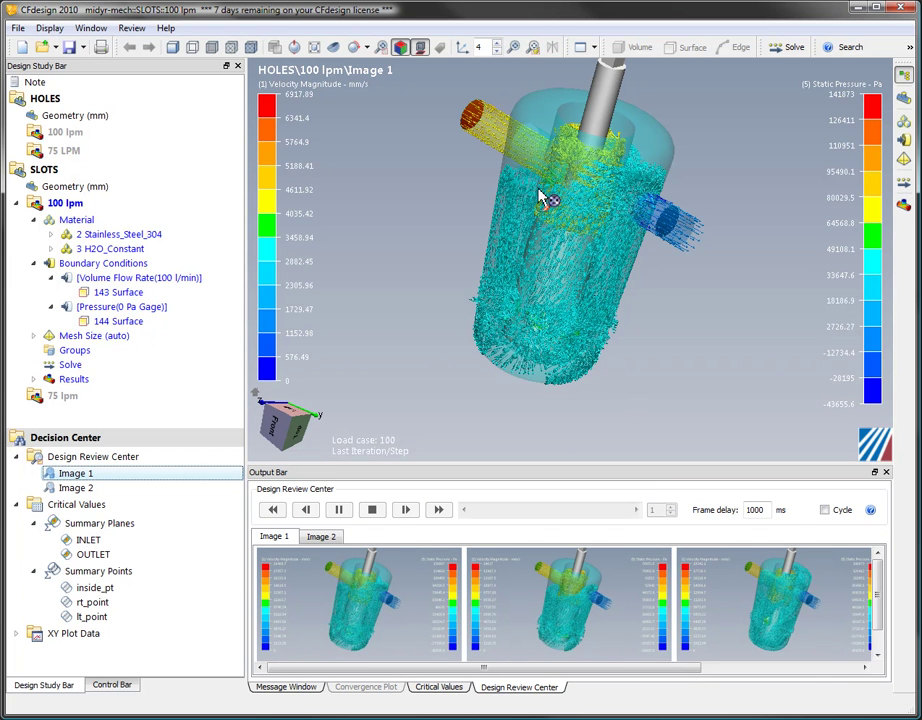
scroll(545, 200, up, 5)
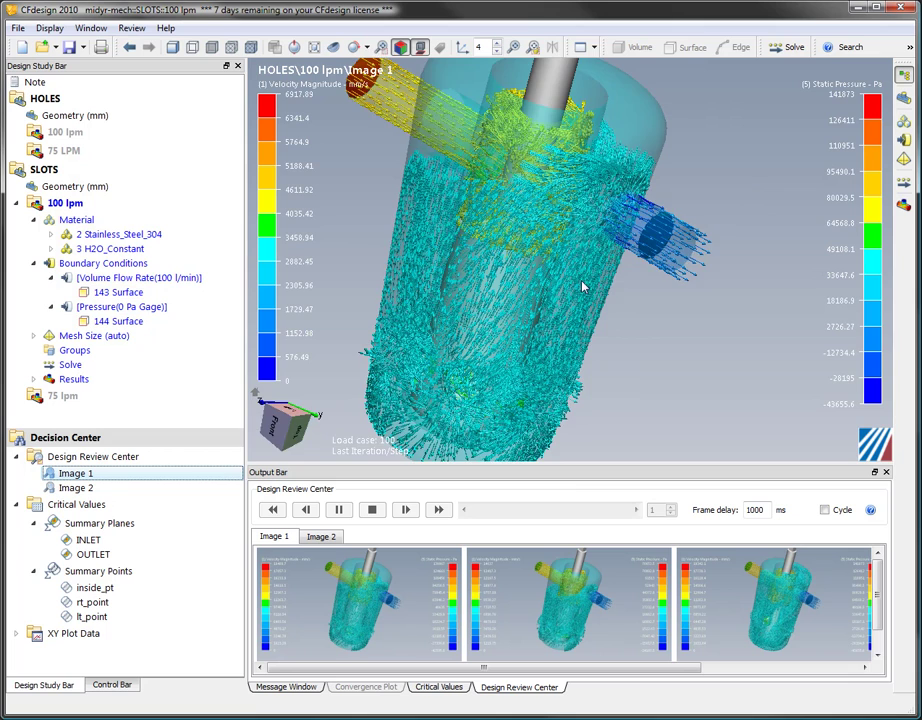
middle_drag(603, 300, 390, 225)
Step: Split the display vertically and show Image 1 of SLOTS 100 lpm beside HOLES 100 lpm, both enlarged
click(593, 47)
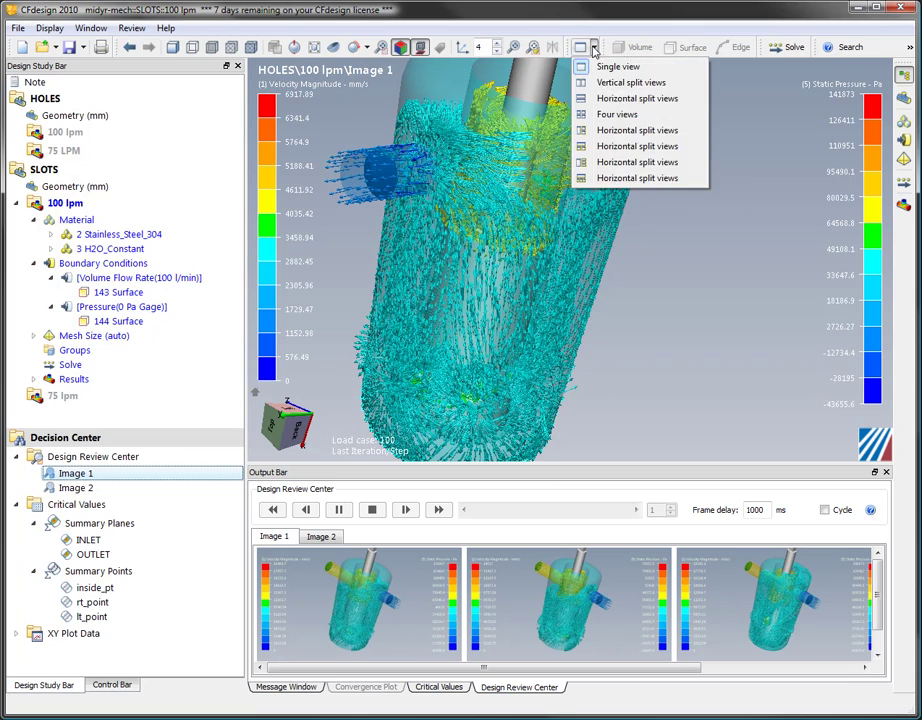
click(616, 95)
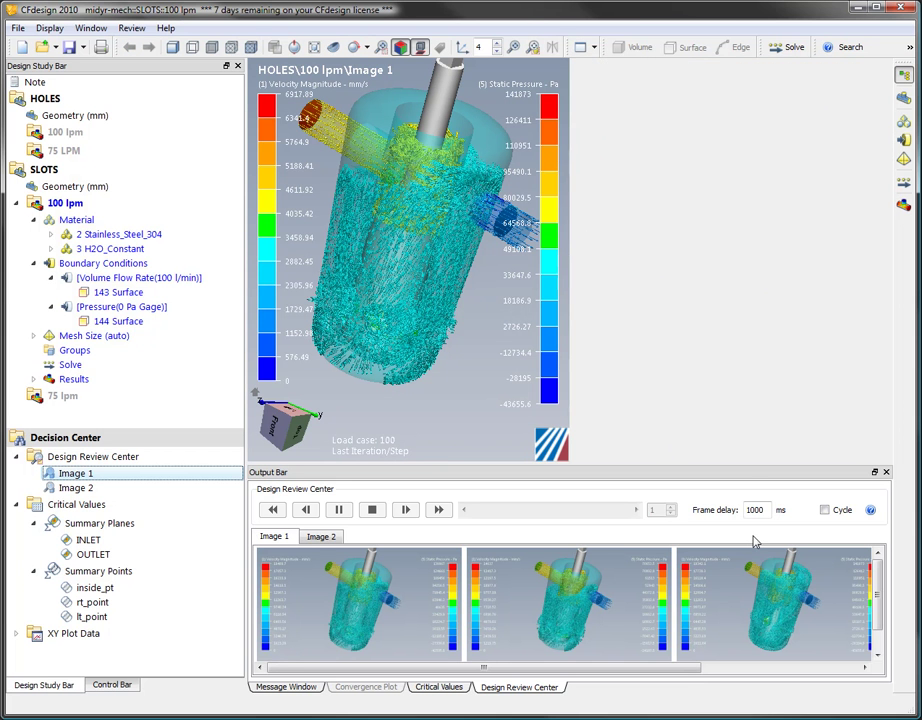
drag(777, 601, 758, 408)
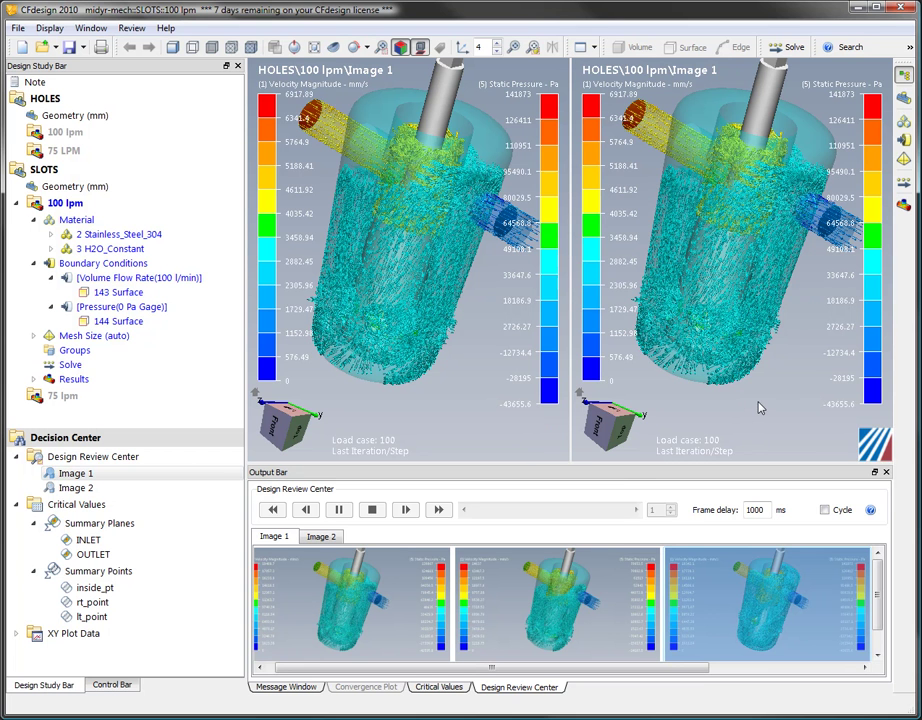
ctrl+middle_drag(379, 318, 381, 388)
ctrl+middle_drag(746, 318, 769, 416)
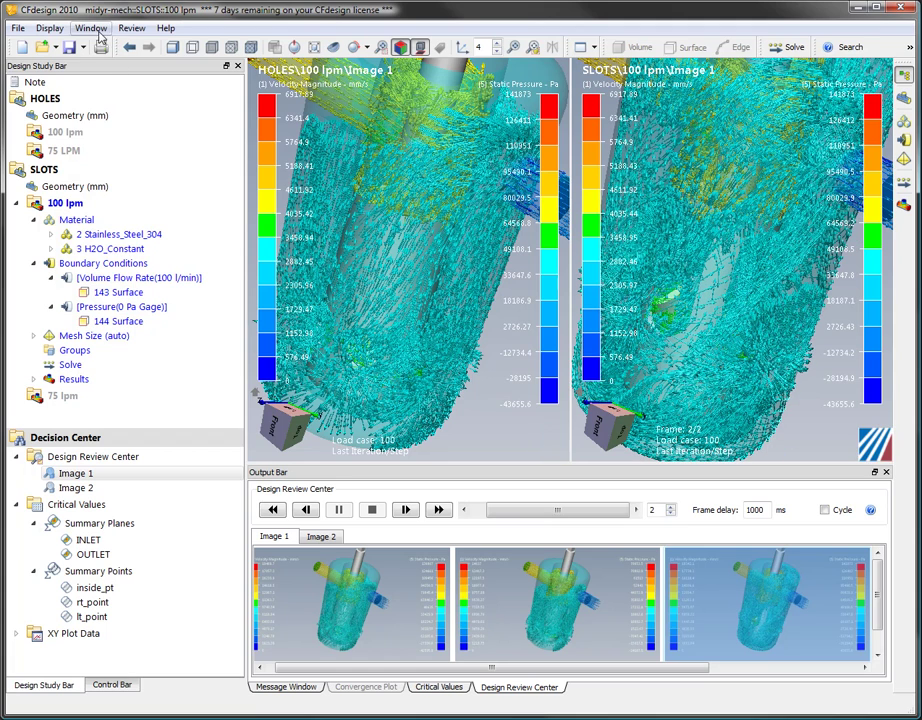
Step: Synchronize the two views so they rotate and zoom together, and compare the flow vectors around the holes and slots
click(90, 28)
click(177, 282)
middle_drag(488, 238, 329, 233)
ctrl+middle_drag(390, 246, 416, 368)
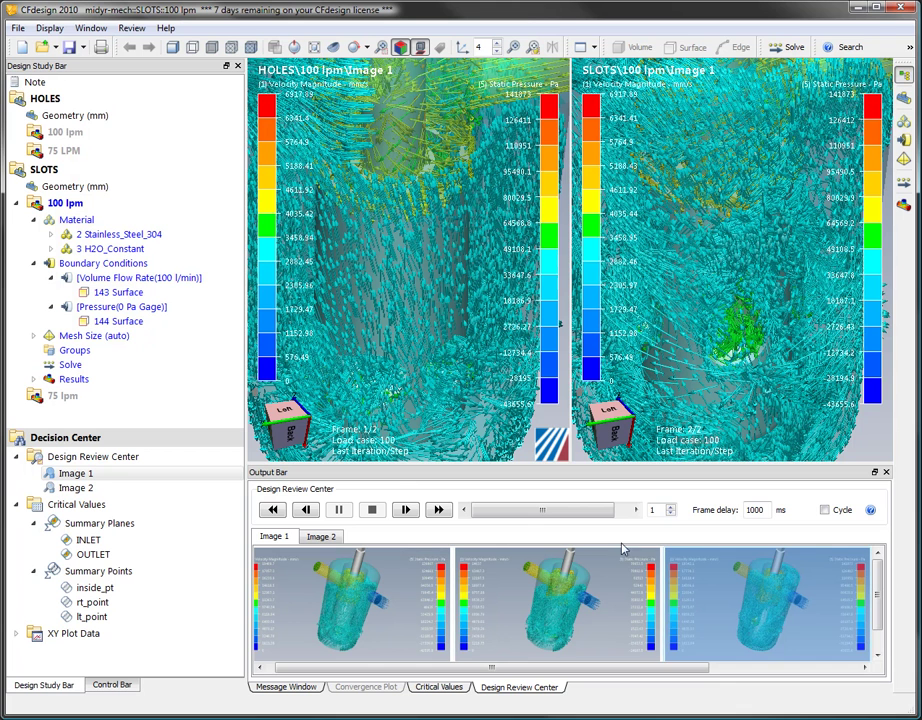
Step: Replace the SLOTS view with Image 2 of the HOLES 75 LPM scenario and compare it with HOLES 100 lpm Image 1
click(321, 537)
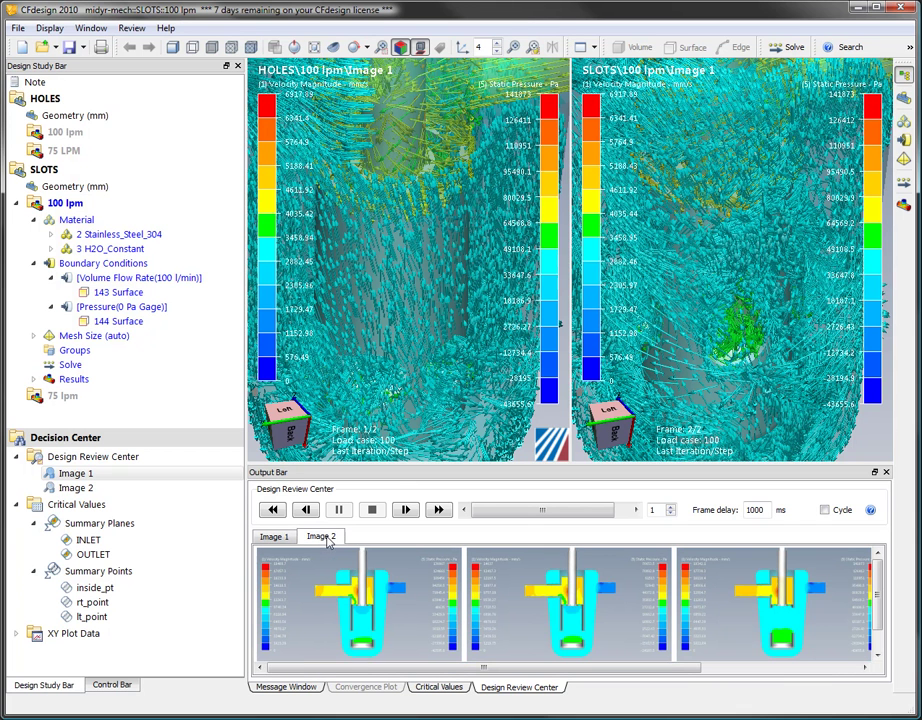
click(574, 590)
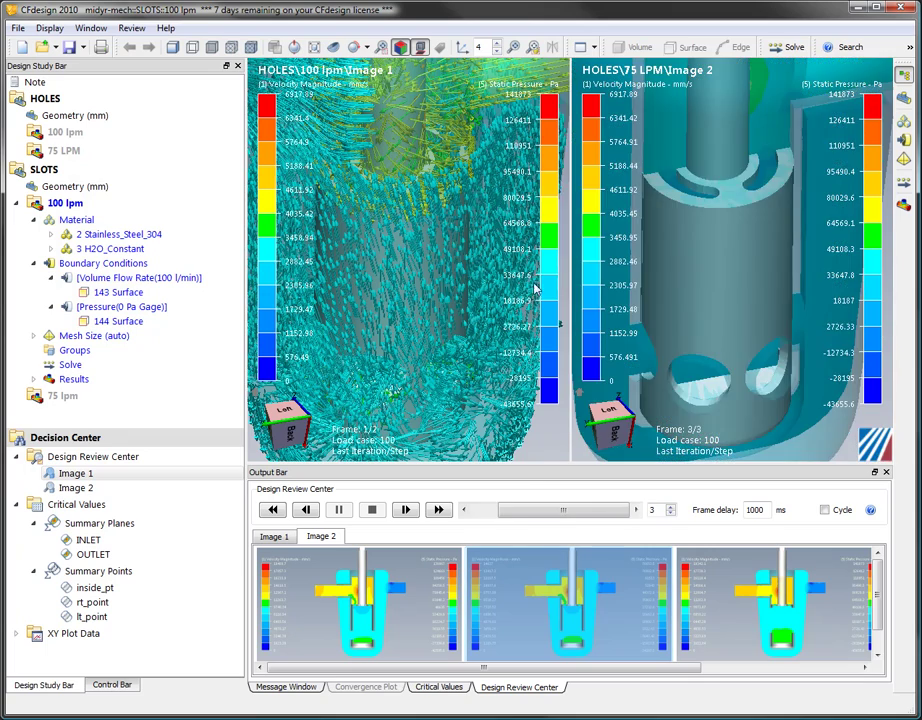
middle_drag(388, 218, 393, 287)
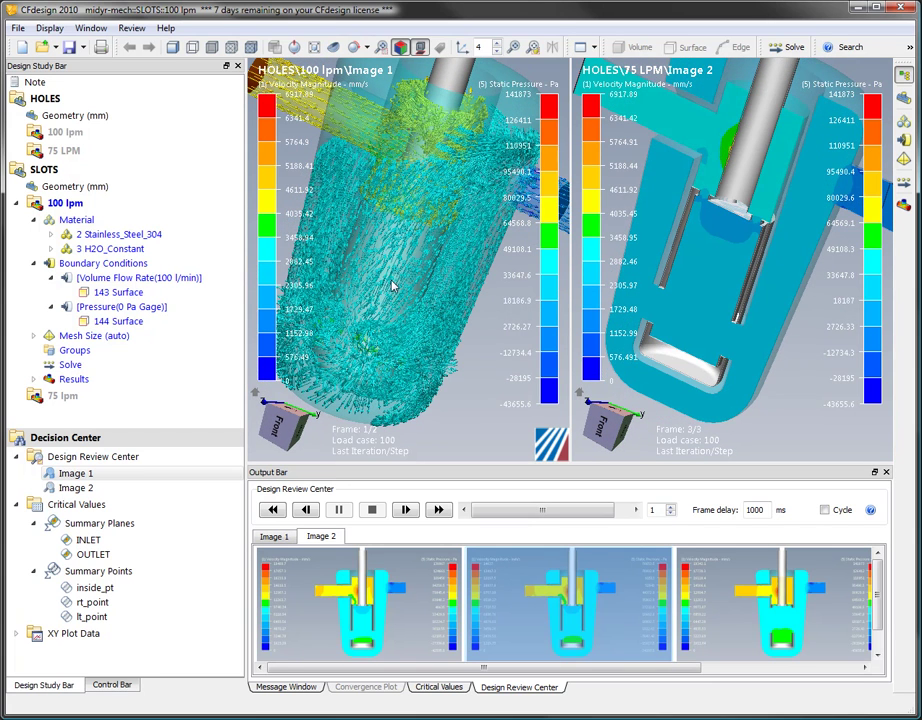